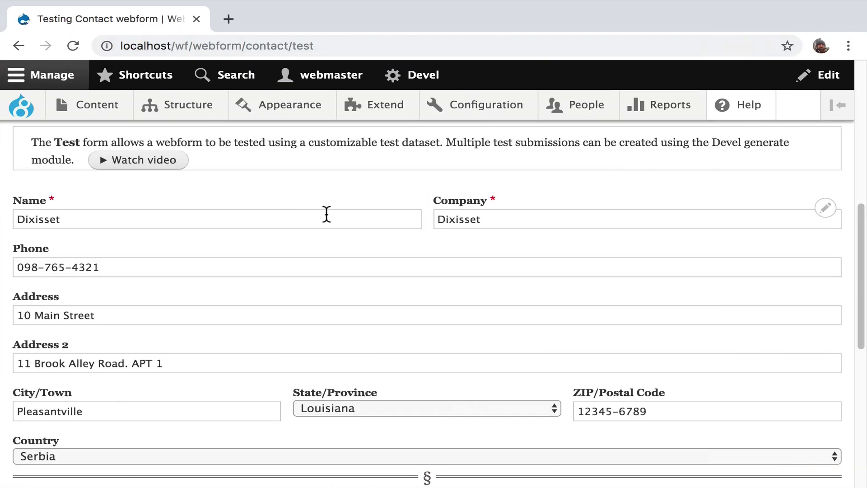
- Delete the horizontal_rule element from the Contact webform's element list
scroll(326, 214, "up", 2)
scroll(326, 221, "down", 6)
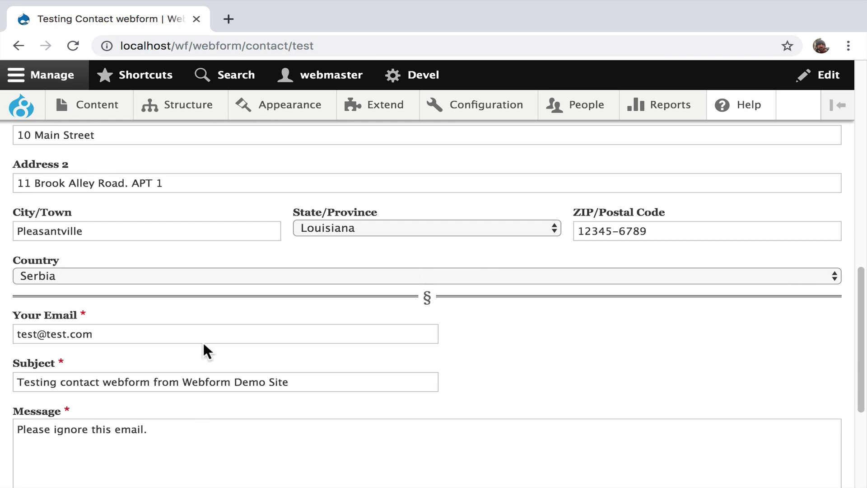
scroll(203, 342, "up", 15)
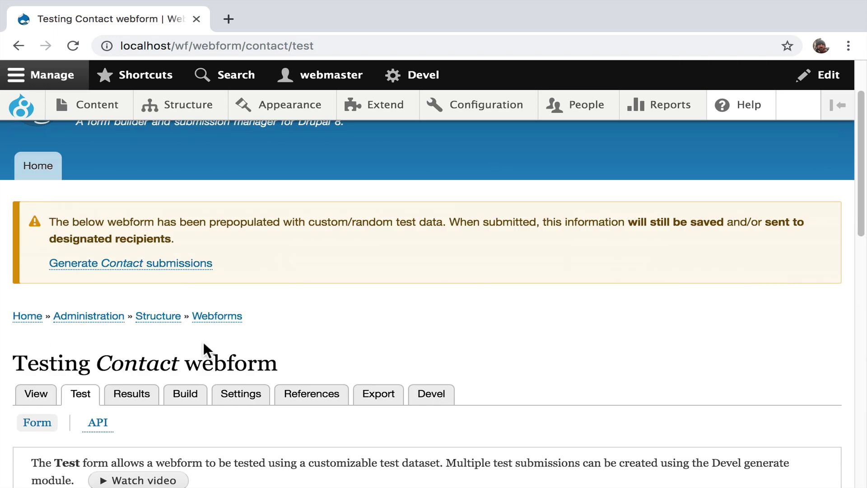
scroll(197, 351, "down", 1)
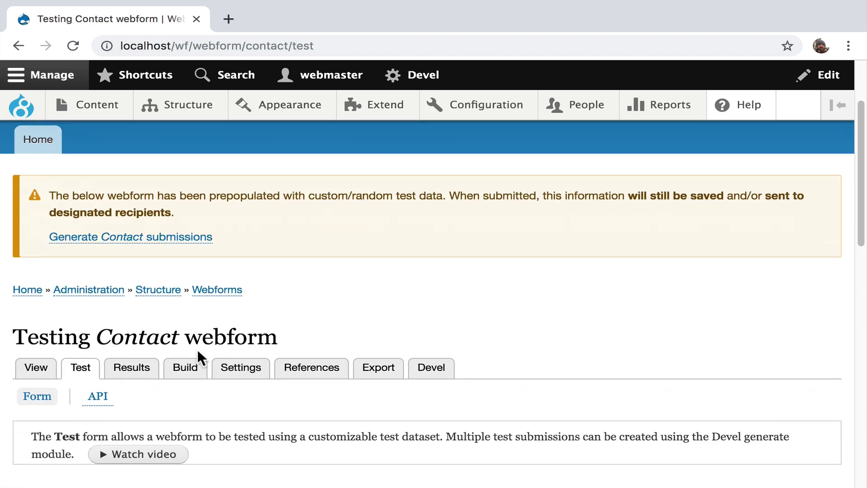
left_click(185, 374)
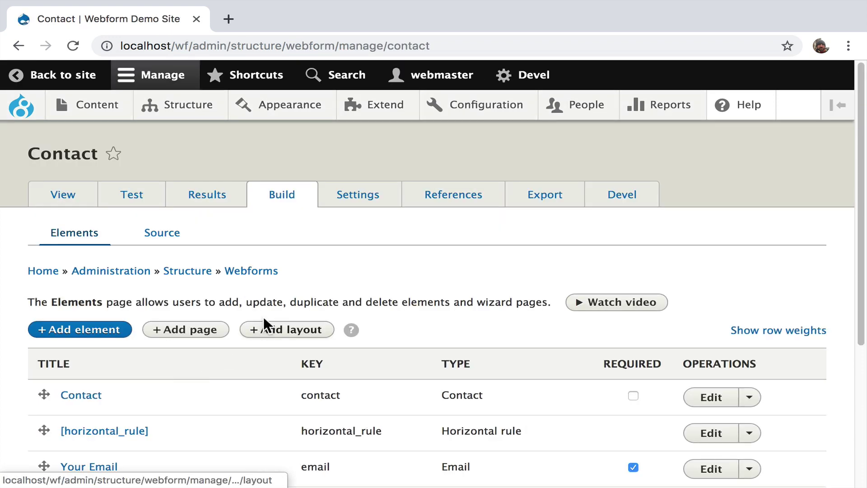
scroll(264, 316, "down", 5)
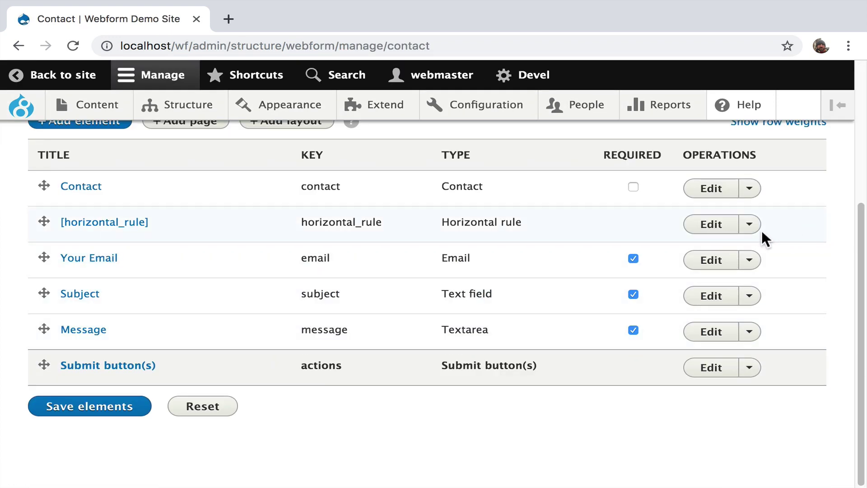
left_click(750, 227)
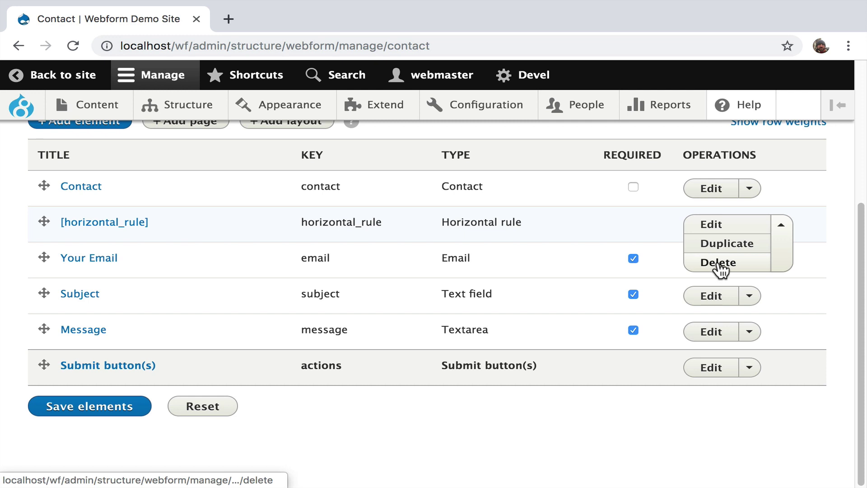
left_click(720, 261)
left_click(193, 334)
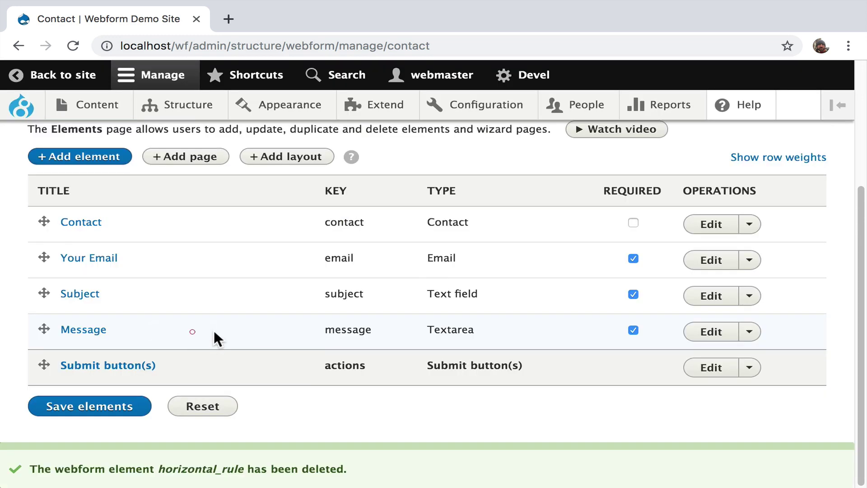
left_click(197, 162)
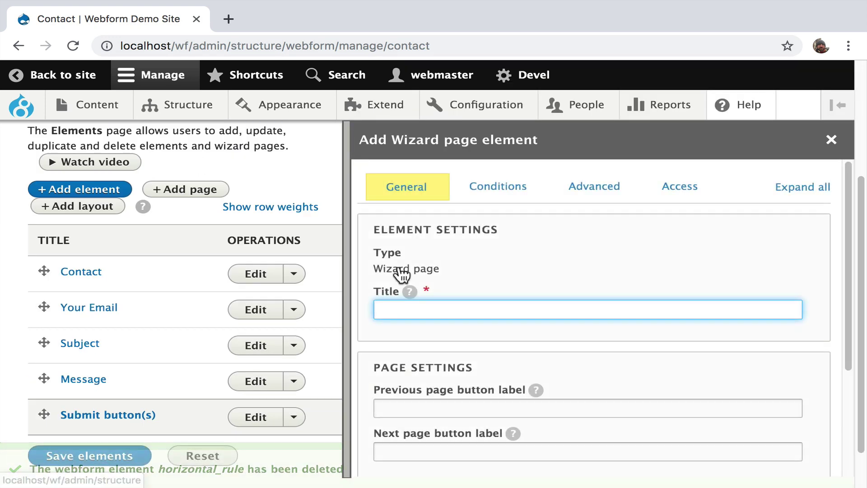
- Add a wizard page titled Contact with the key contact_page
mouse_move(408, 290)
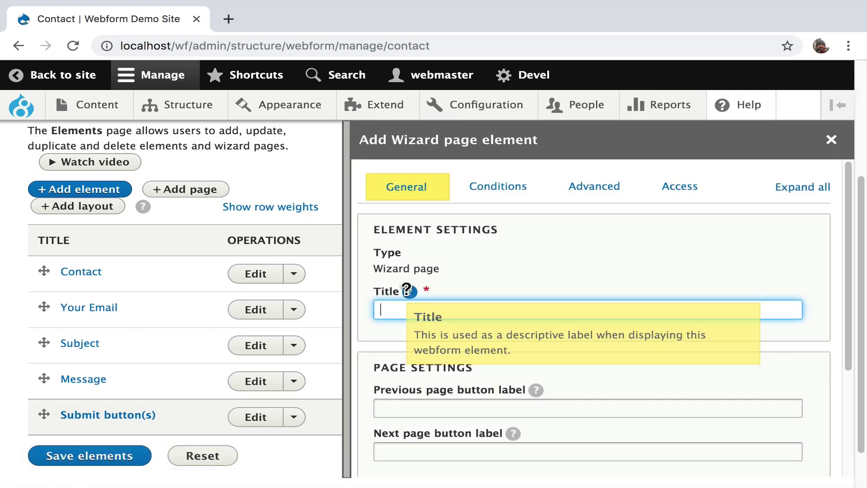
type("Contact")
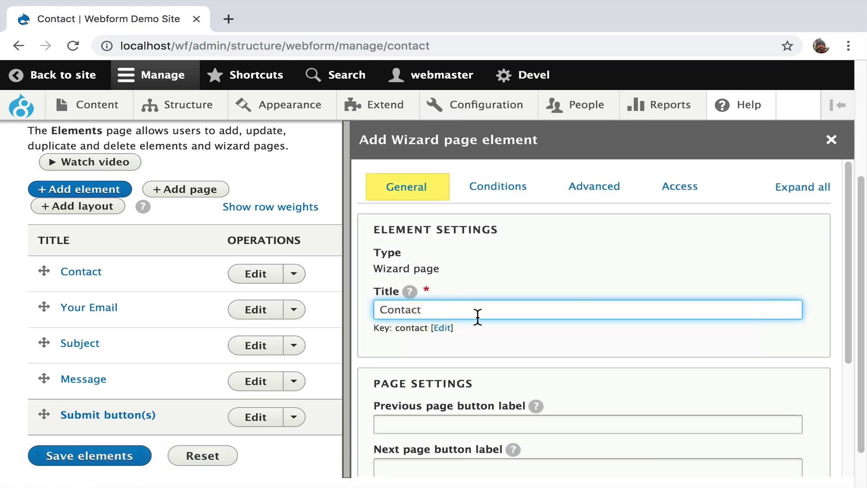
left_click(442, 328)
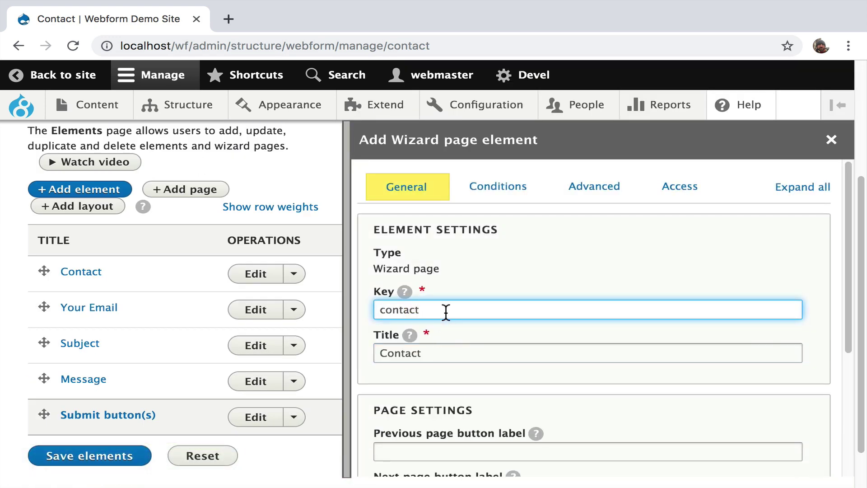
type("_page")
scroll(398, 420, "down", 5)
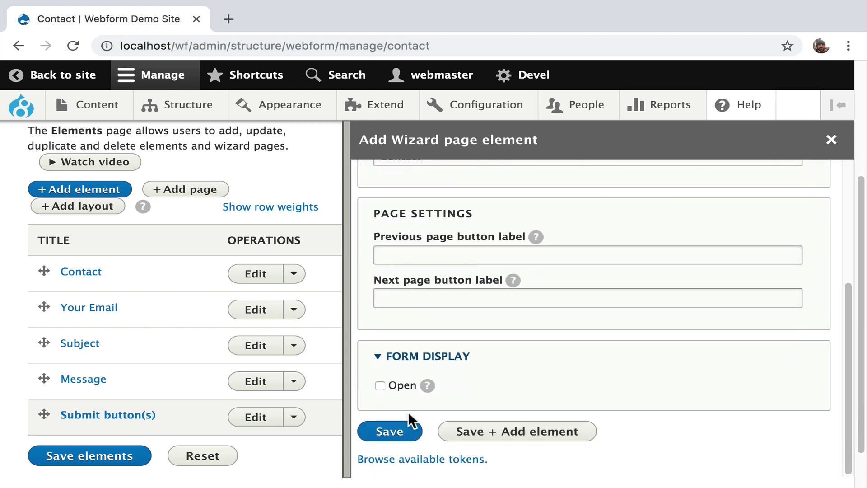
left_click(398, 433)
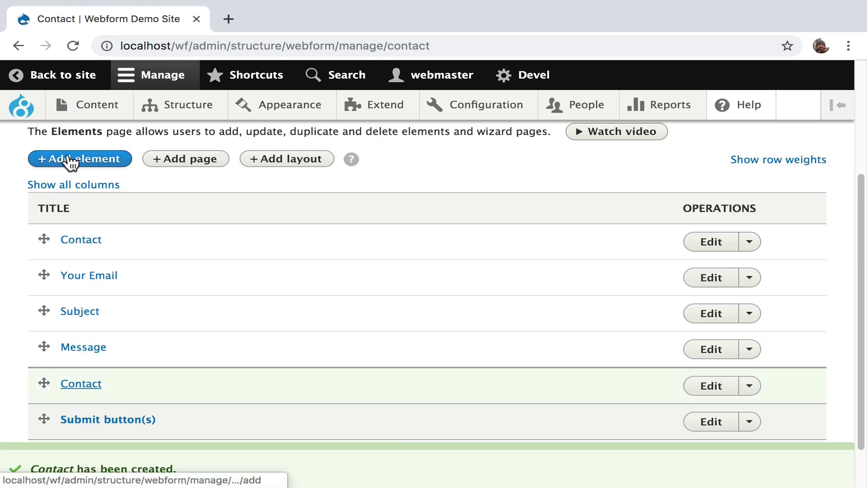
- Add a wizard page titled Message with key message_page, then show all columns
left_click(206, 162)
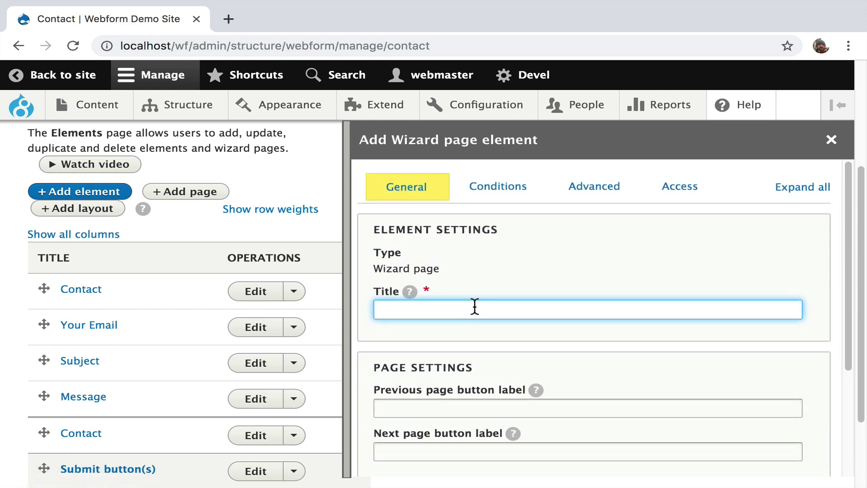
type("Message")
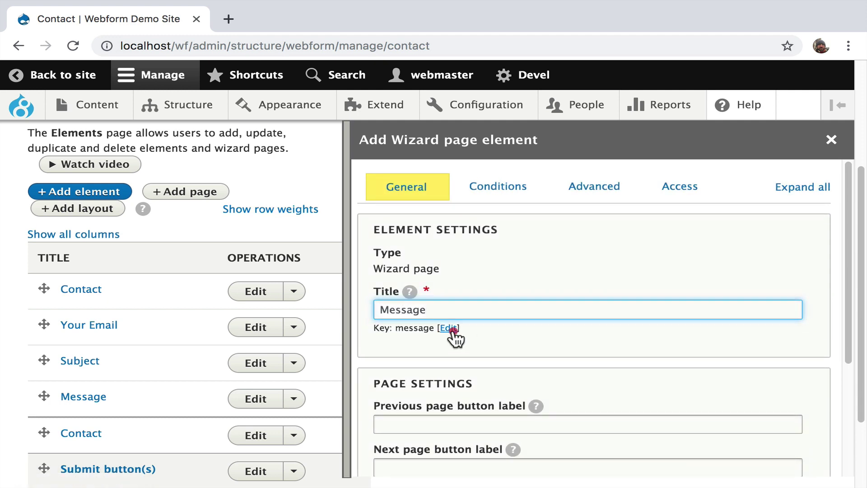
left_click(453, 331)
type("_page")
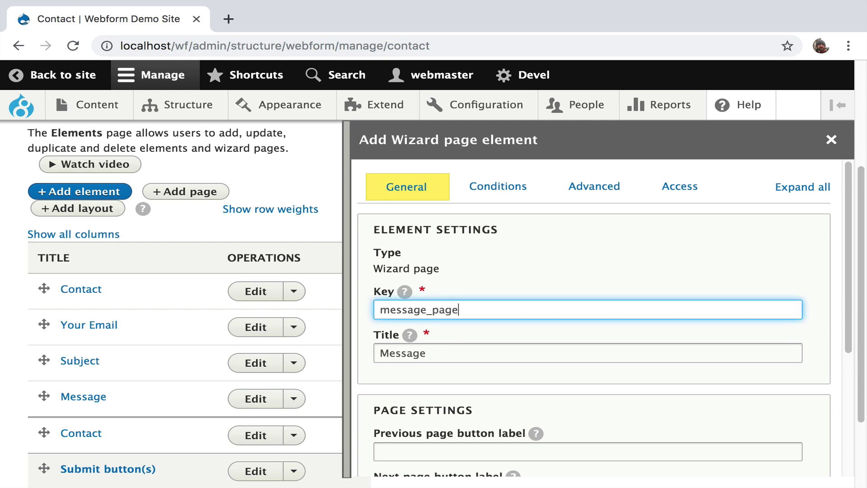
scroll(439, 309, "down", 3)
scroll(401, 379, "down", 2)
left_click(392, 430)
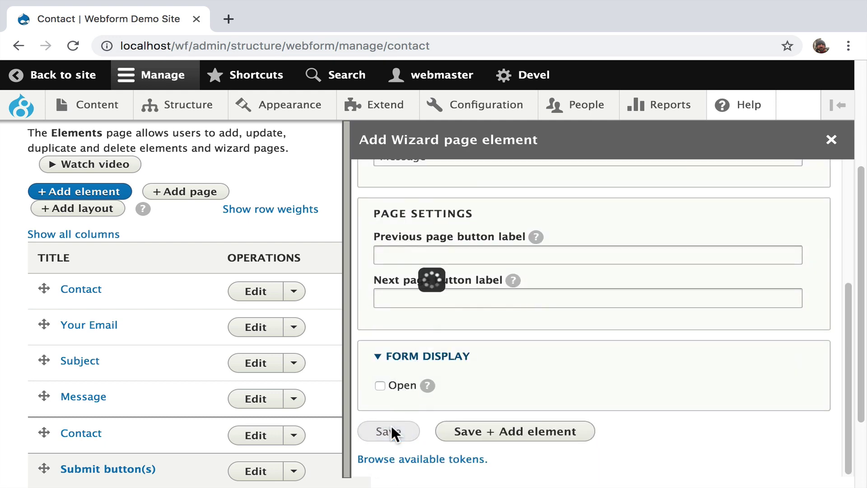
left_click(91, 187)
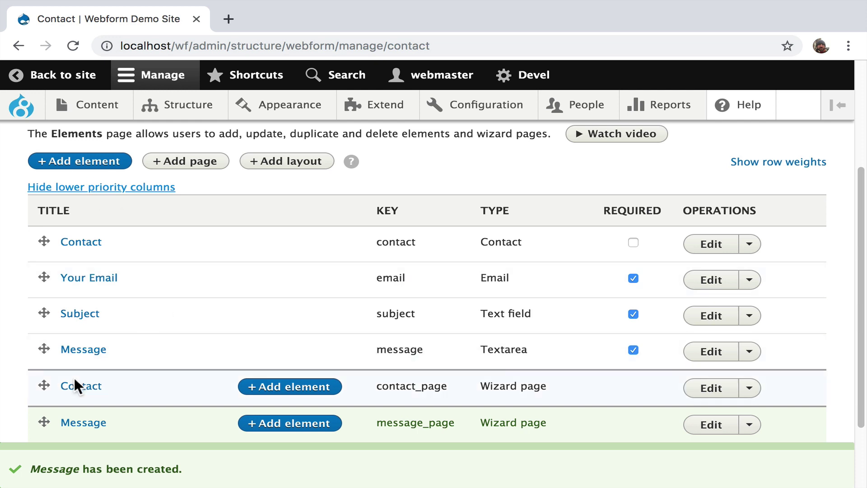
- Drag the Contact and Message wizard page rows into their order in the list
left_click_drag(36, 386, 41, 244)
left_click_drag(40, 327, 65, 348)
scroll(64, 348, "down", 1)
left_click_drag(41, 445, 36, 345)
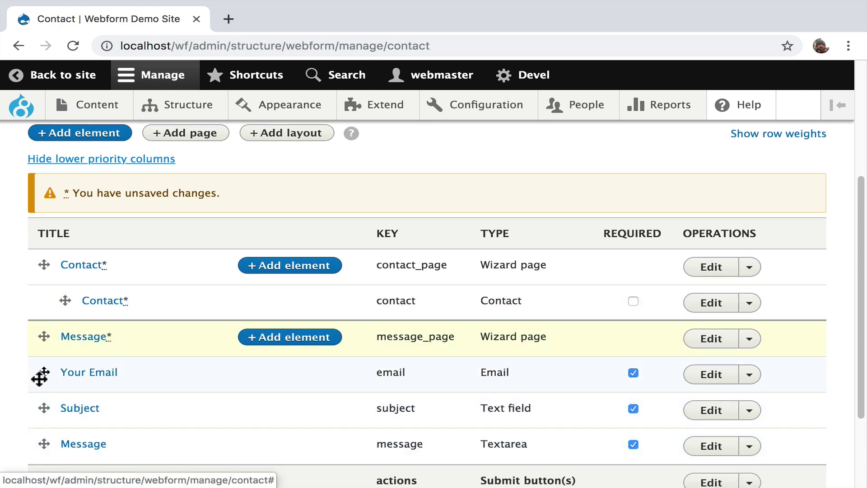
- Nest Your Email under contact_page, Subject and Message under message_page, and save the elements
left_click_drag(39, 378, 63, 338)
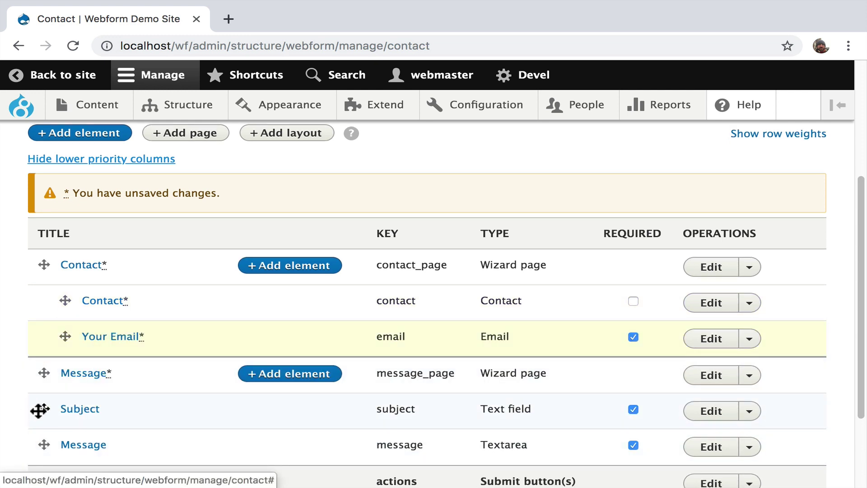
left_click_drag(37, 408, 70, 409)
left_click_drag(45, 444, 87, 447)
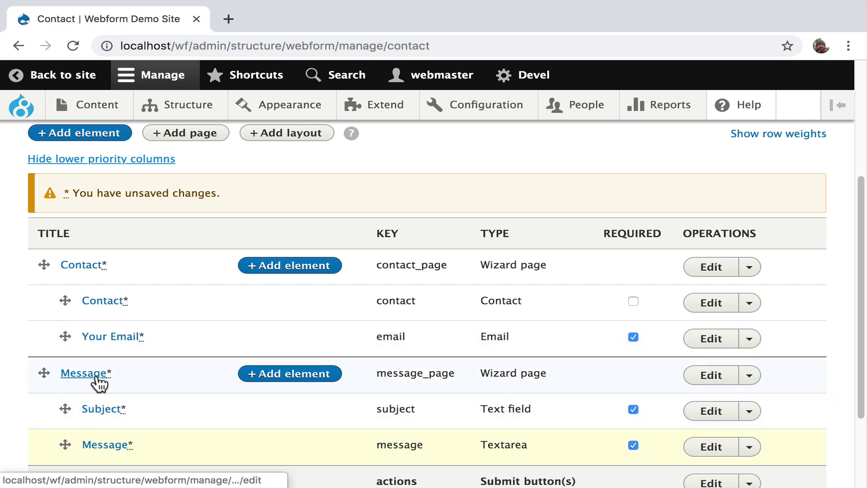
scroll(95, 386, "down", 3)
left_click(93, 406)
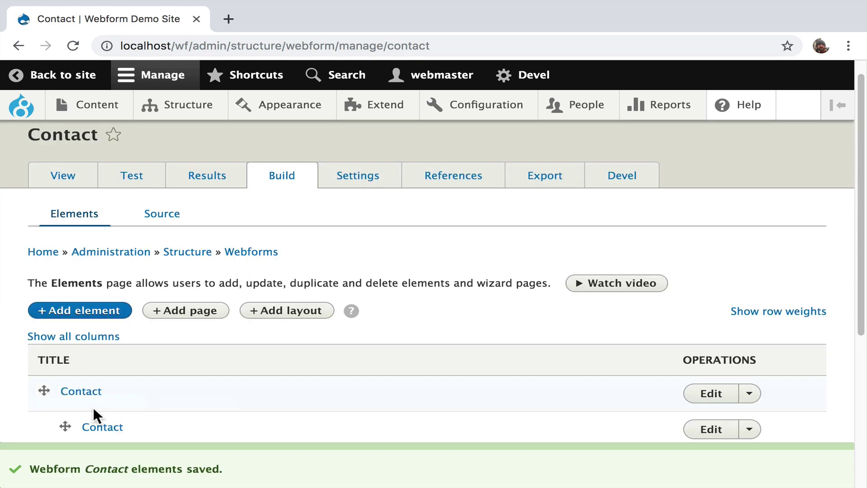
left_click(81, 183)
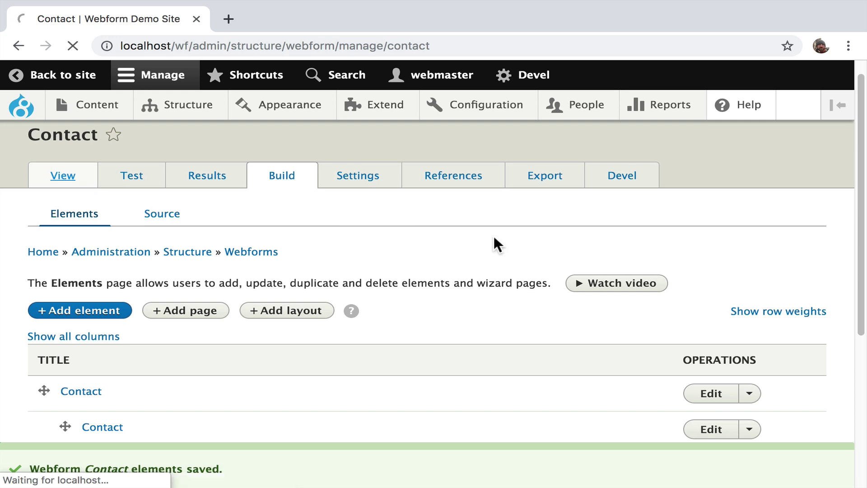
- Check the public Contact form's Contact, Message, Complete wizard progress bar
scroll(491, 238, "down", 10)
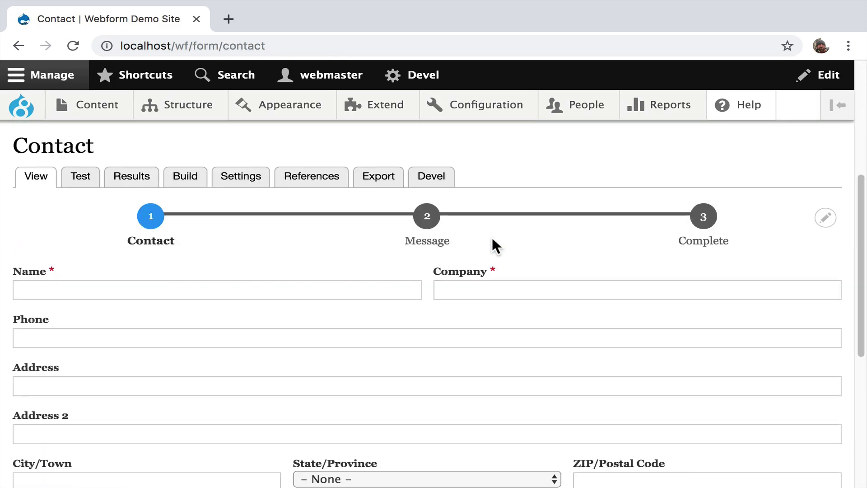
scroll(492, 237, "up", 5)
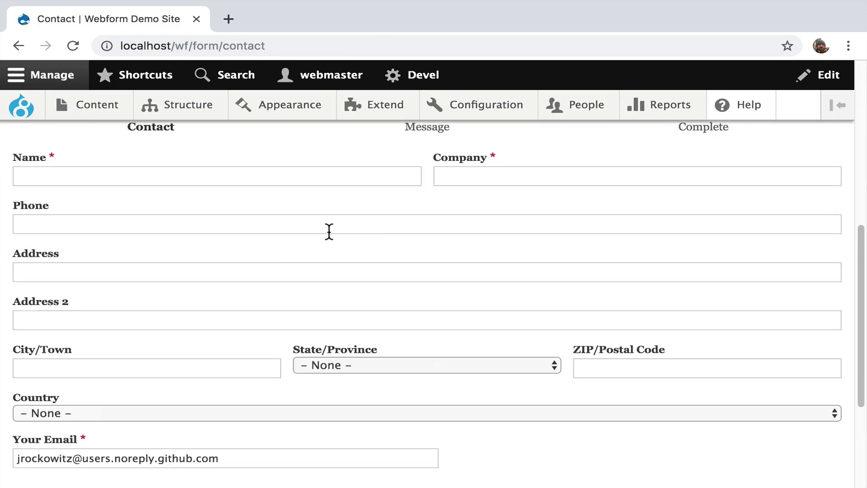
scroll(329, 232, "up", 2)
scroll(329, 231, "up", 2)
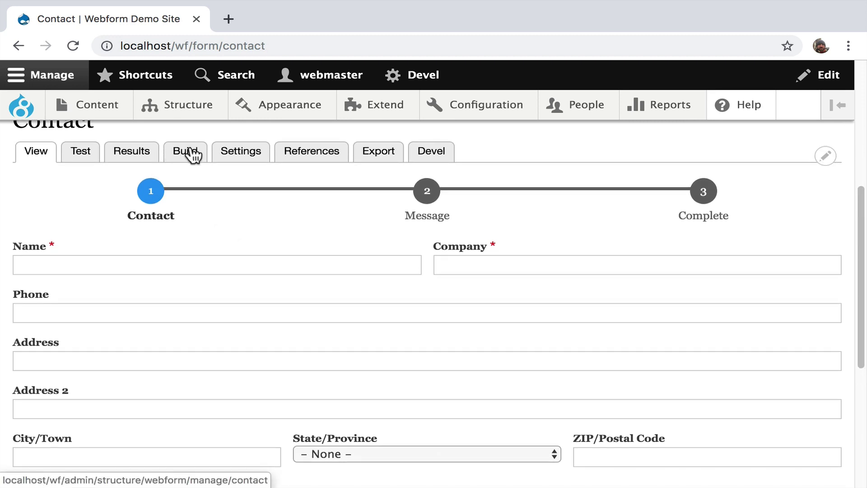
left_click(240, 153)
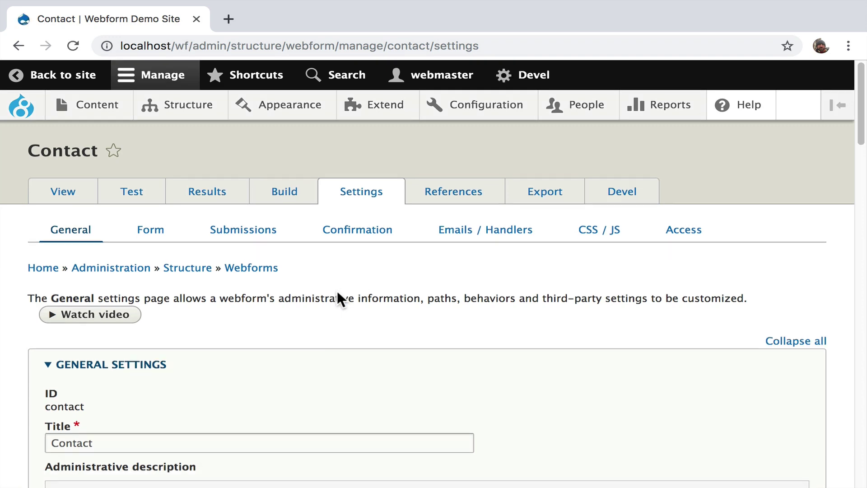
- Set Enable preview page to Optional under Form Behaviors
scroll(337, 291, "down", 2)
left_click(153, 156)
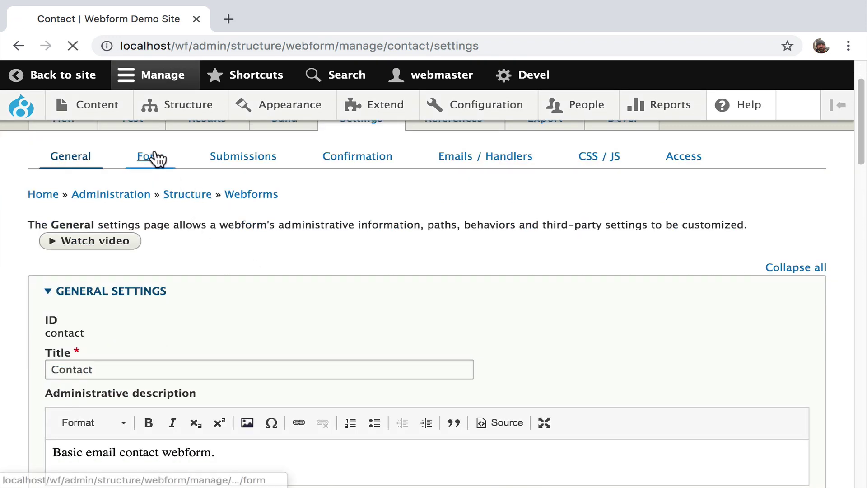
scroll(252, 289, "down", 2)
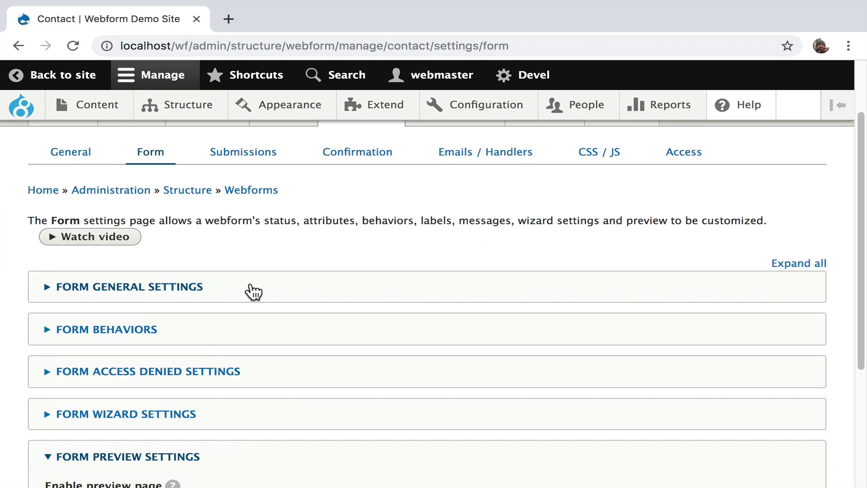
scroll(247, 296, "down", 4)
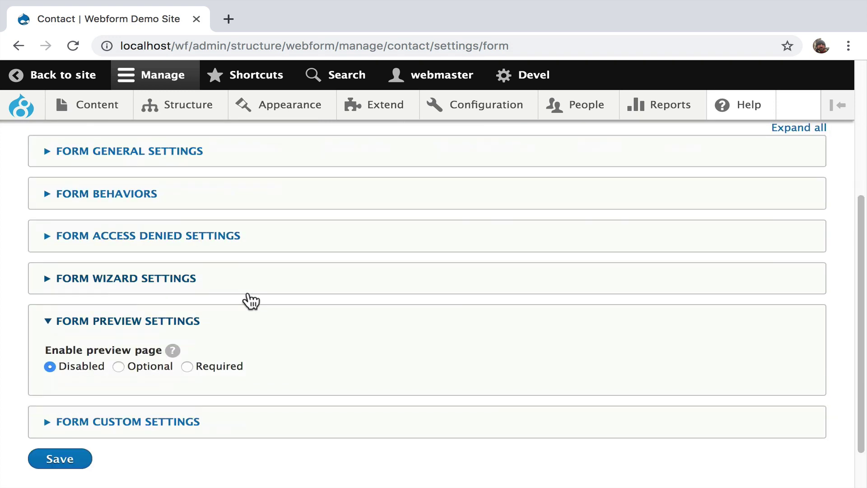
left_click(264, 195)
scroll(257, 207, "down", 5)
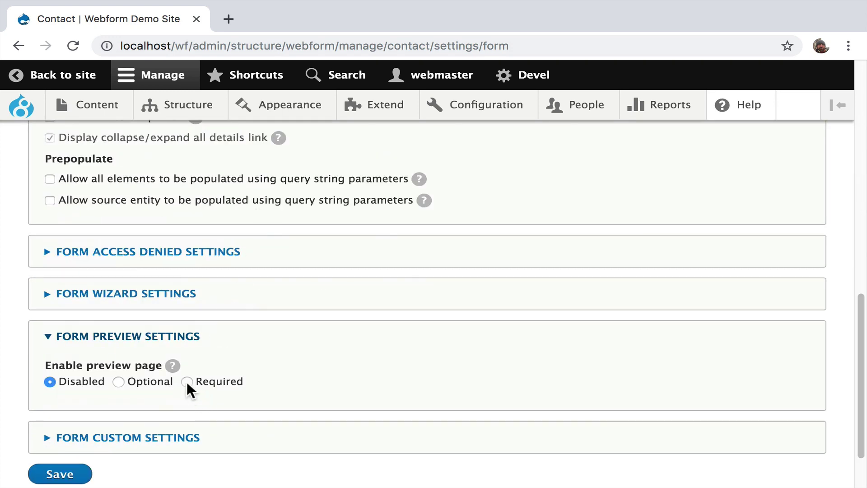
left_click(148, 382)
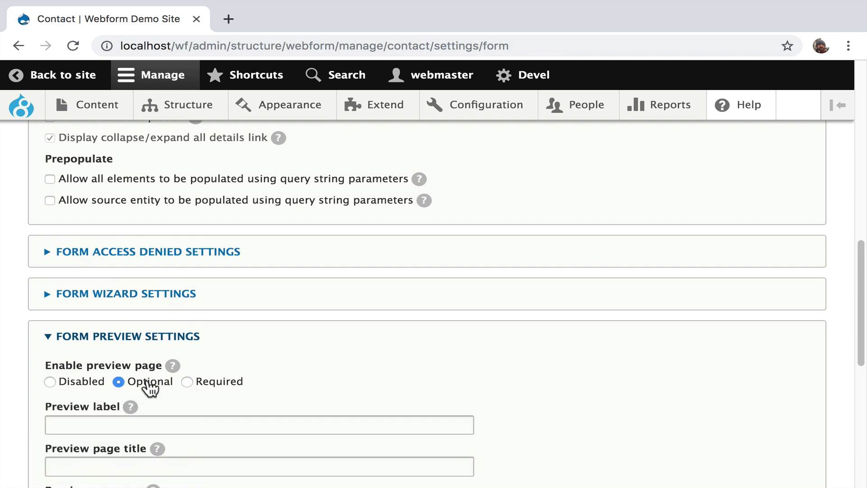
- Review the Form Wizard Settings and save the Contact form settings
scroll(149, 386, "down", 5)
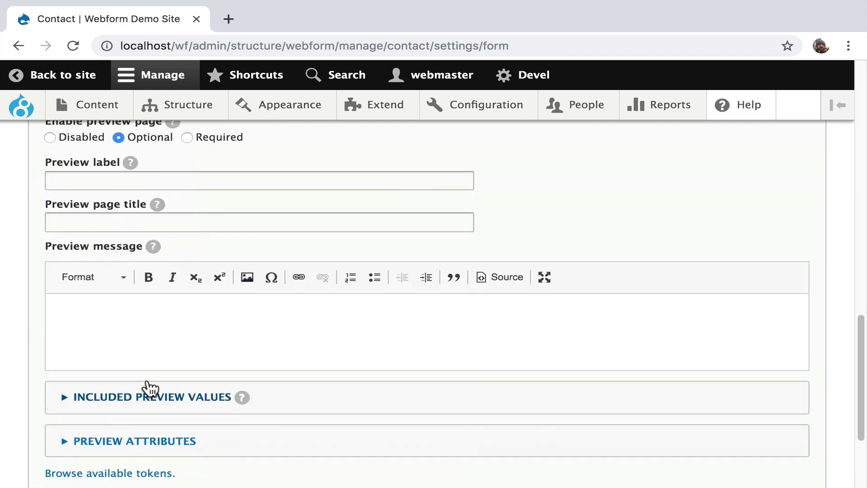
scroll(149, 388, "down", 3)
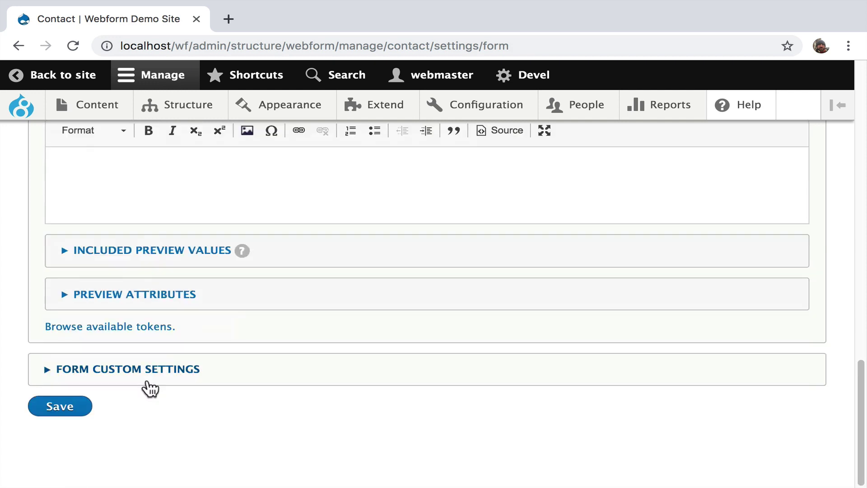
scroll(150, 387, "up", 10)
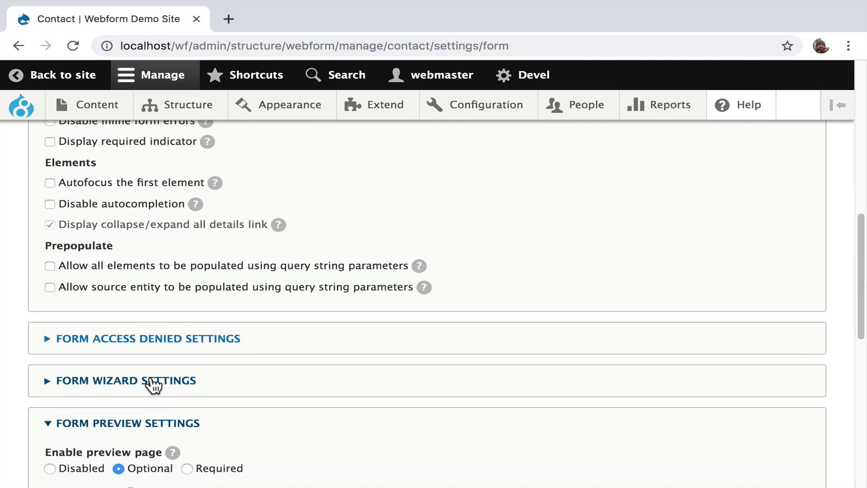
left_click(154, 385)
scroll(258, 378, "down", 1)
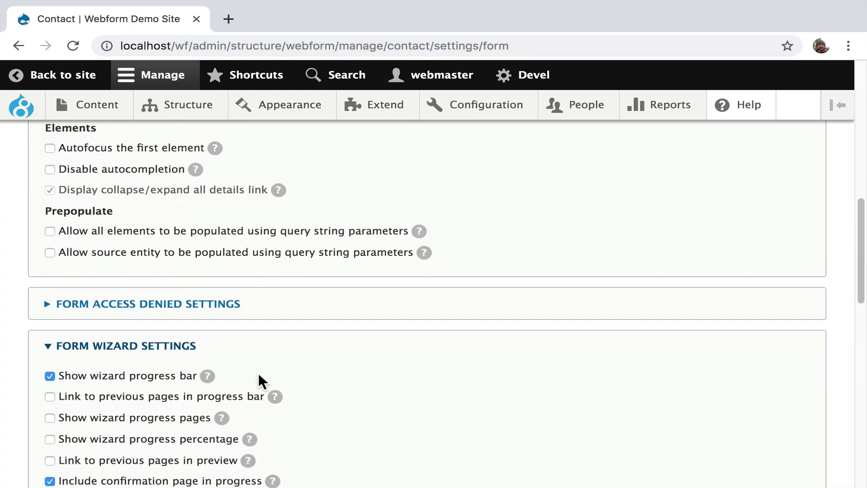
scroll(257, 377, "down", 1)
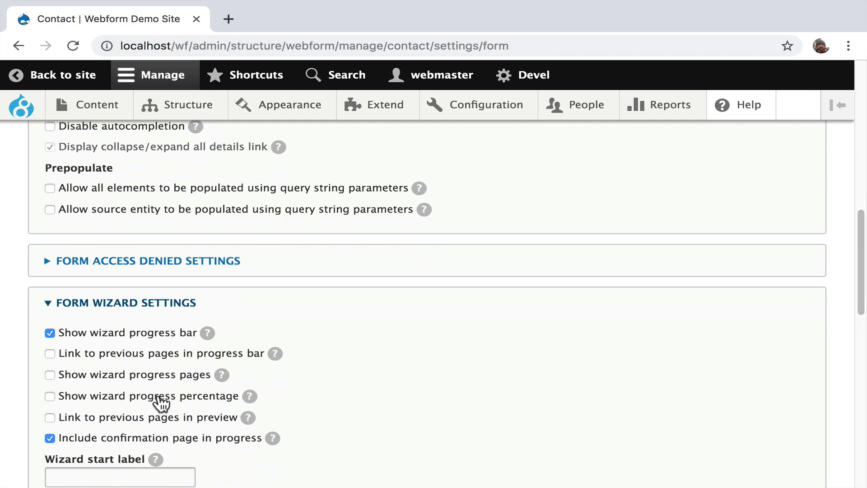
scroll(159, 401, "down", 4)
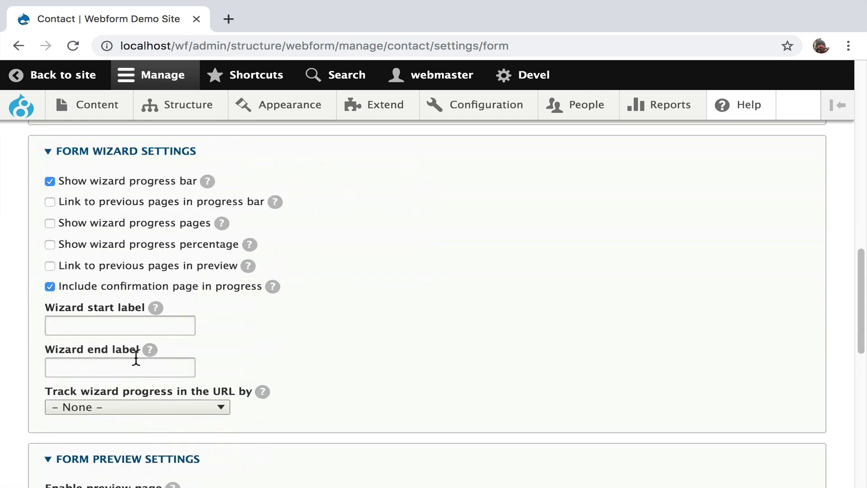
scroll(136, 358, "down", 12)
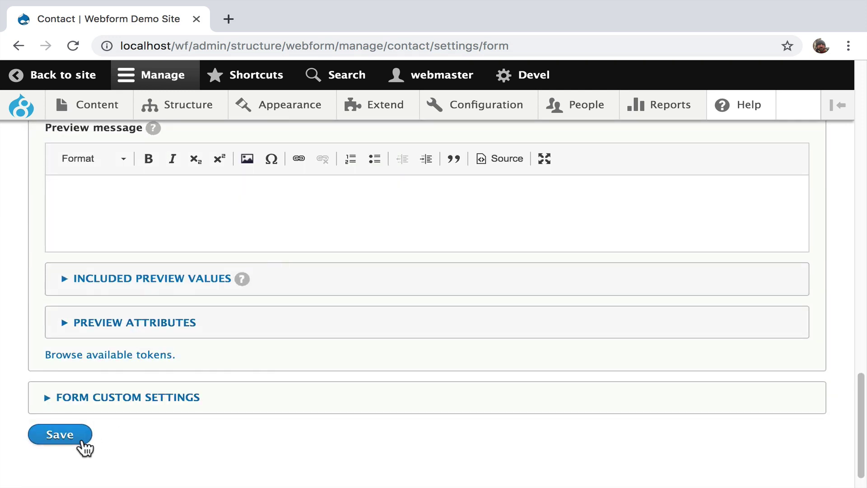
left_click(82, 442)
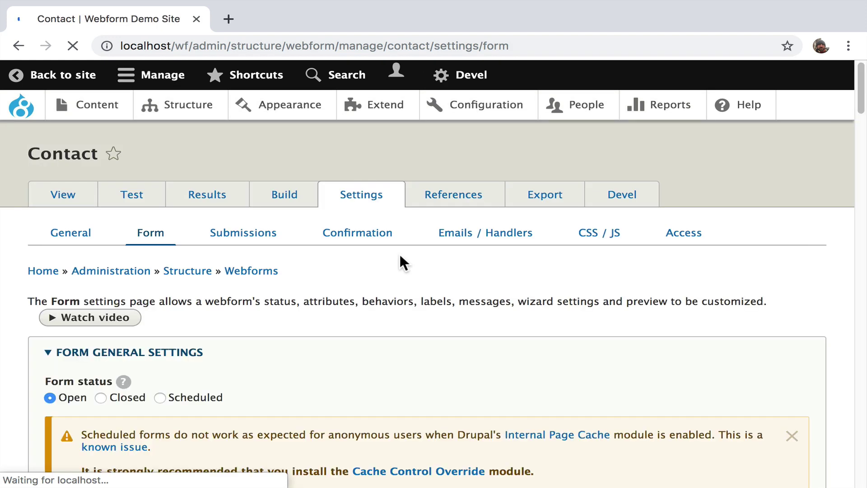
- Try the Contact test form's four-step wizard with Preview, then return to the Webforms list
left_click(128, 199)
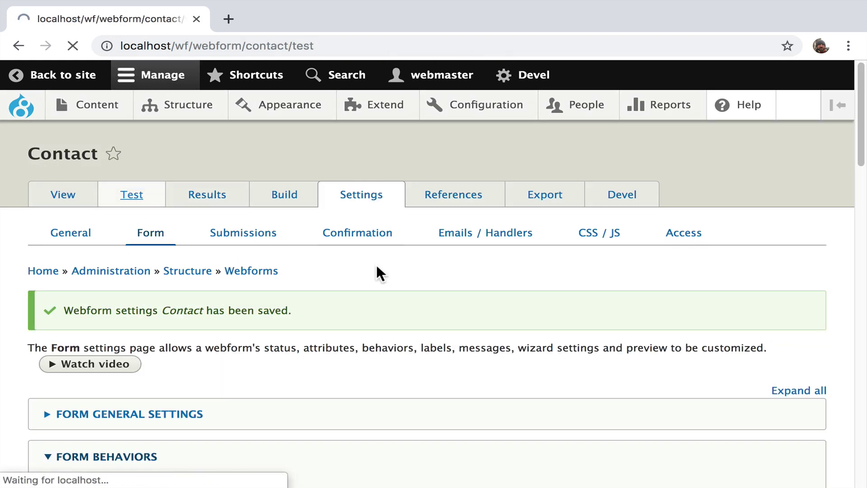
scroll(501, 387, "down", 5)
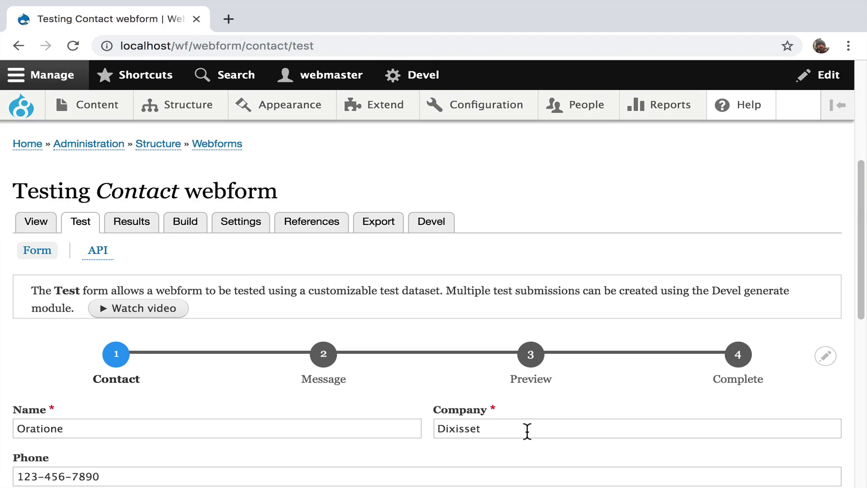
scroll(450, 366, "down", 2)
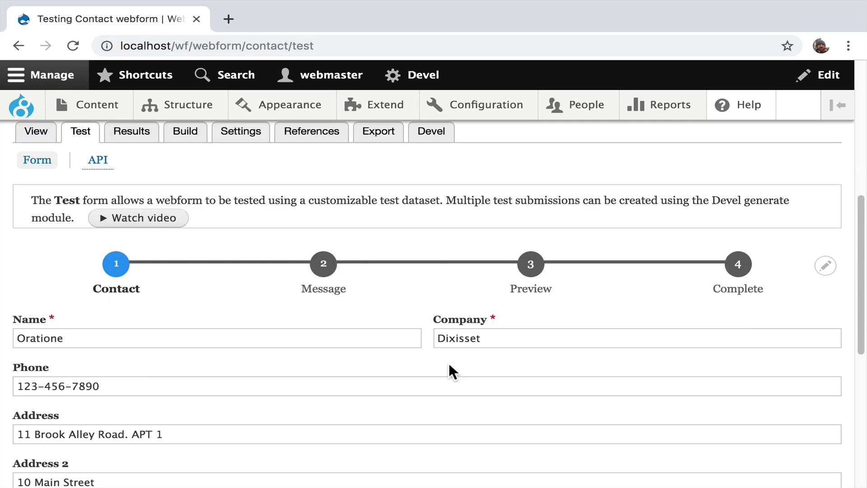
scroll(448, 362, "up", 6)
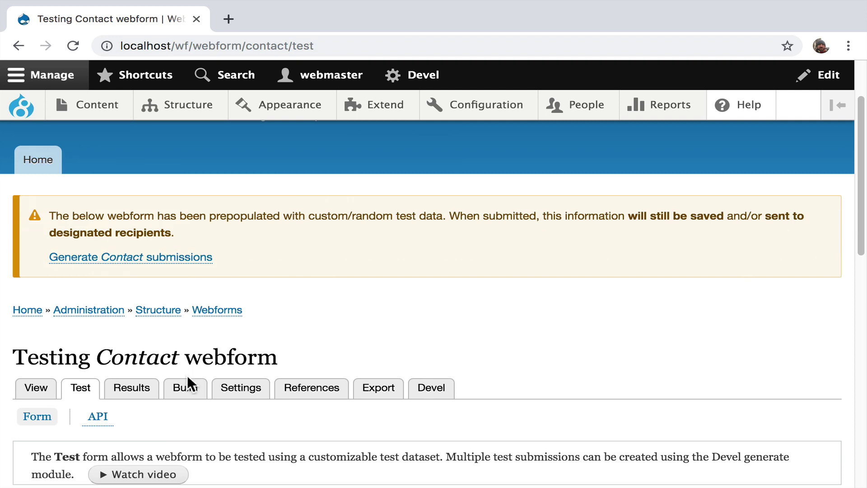
left_click(241, 396)
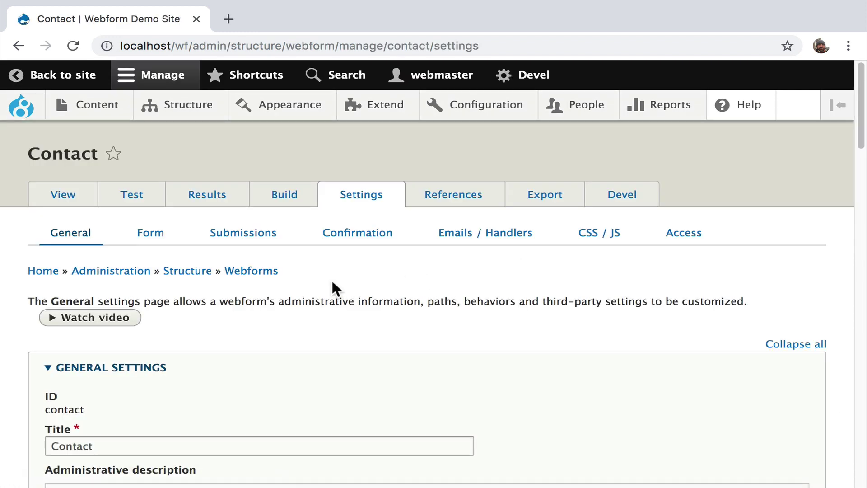
left_click(252, 271)
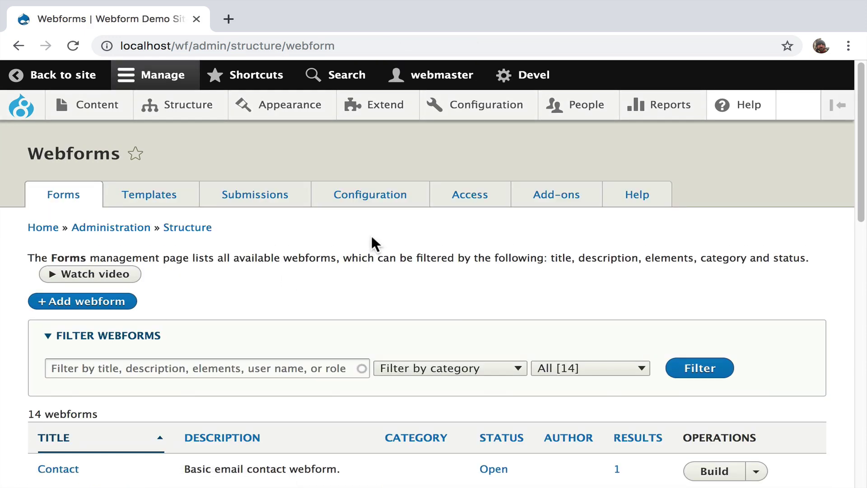
- At 90% zoom, expand Form Dialog Settings showing narrow 600, normal 800, wide 1000 px
left_click(385, 201)
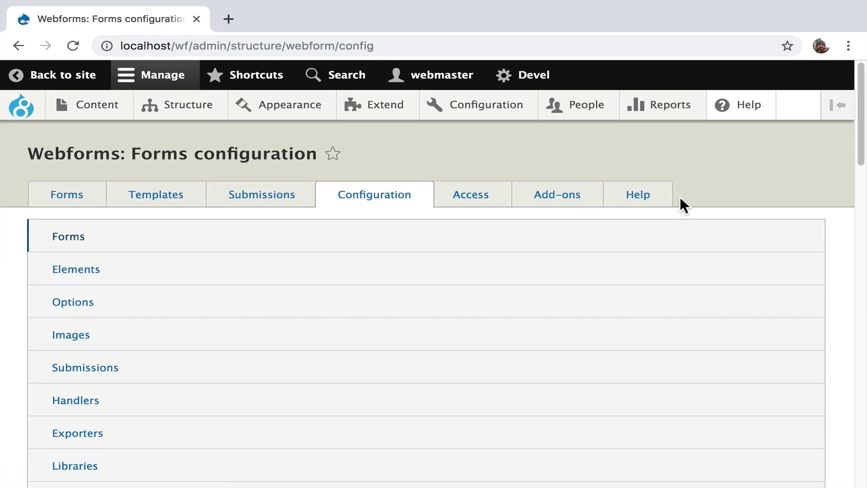
key("ctrl+minus")
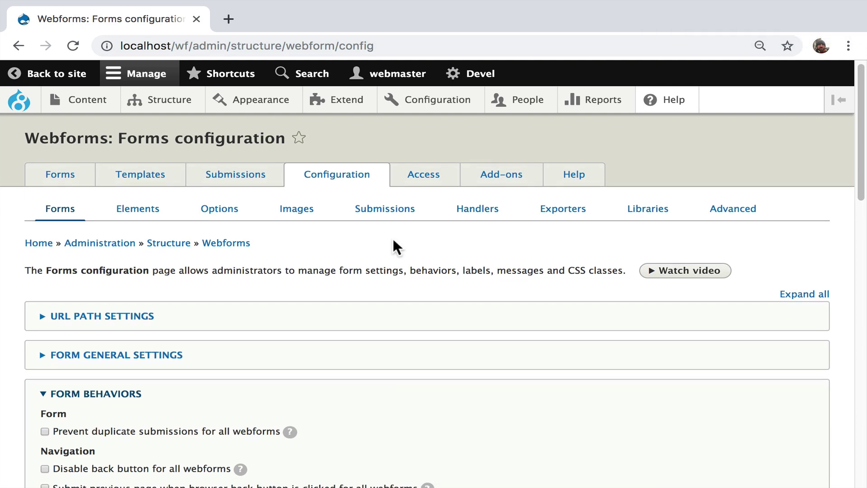
left_click(794, 295)
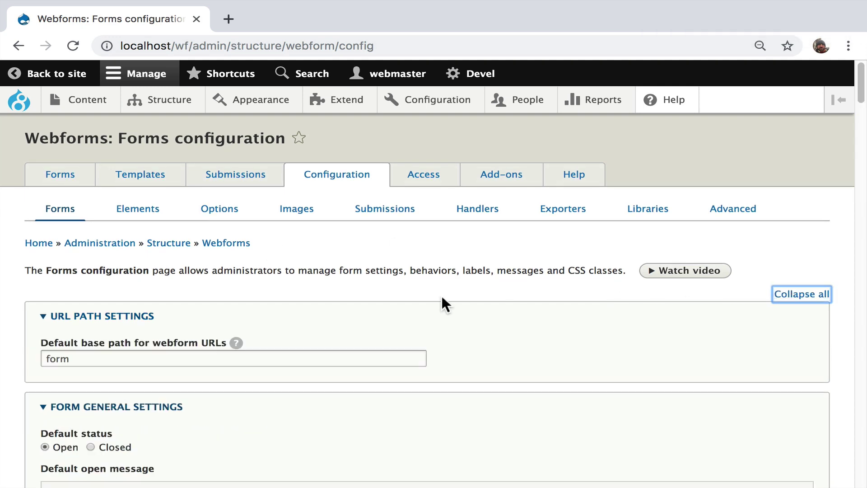
left_click(802, 294)
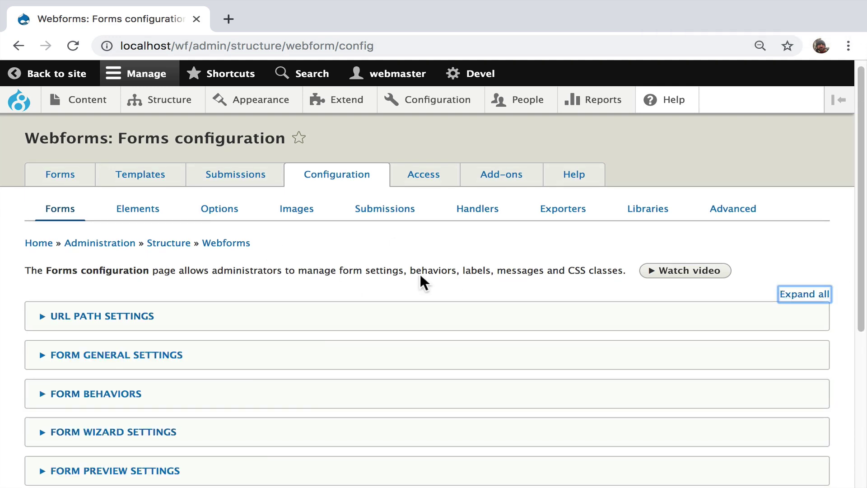
scroll(423, 282, "down", 5)
left_click(179, 347)
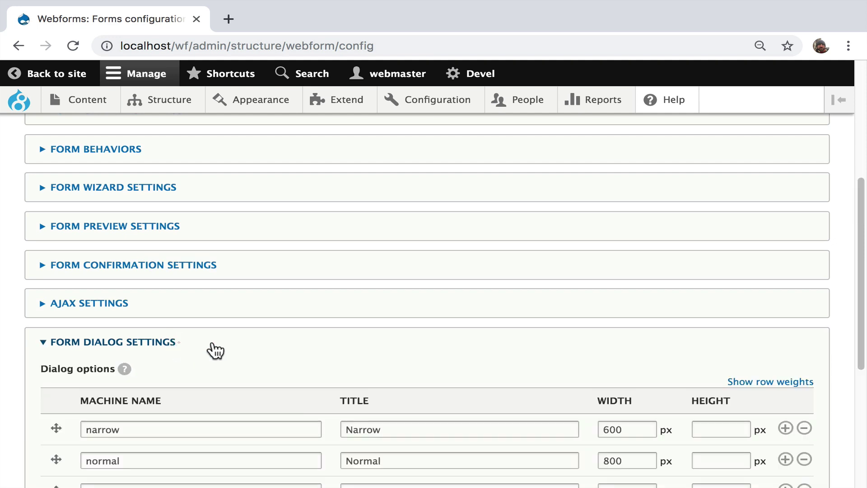
scroll(247, 348, "down", 2)
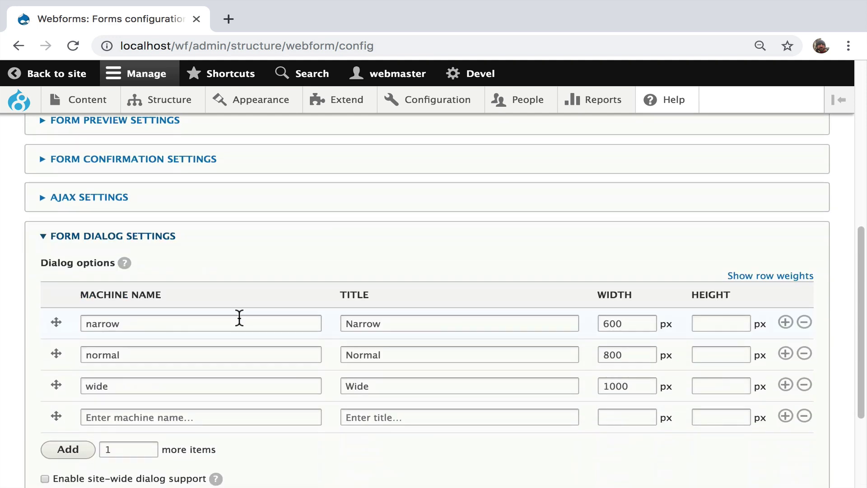
scroll(239, 317, "down", 1)
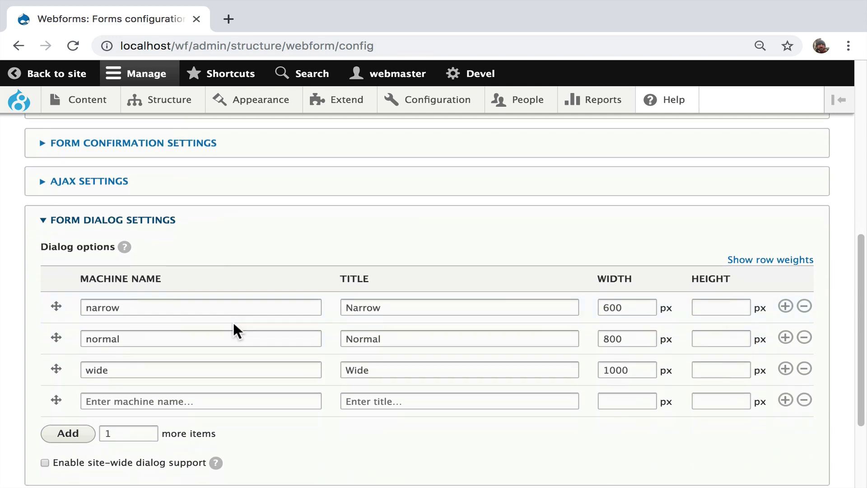
- Enable site-wide dialog support, dismiss the .webform-dialog notice, and save the configuration
left_click(150, 472)
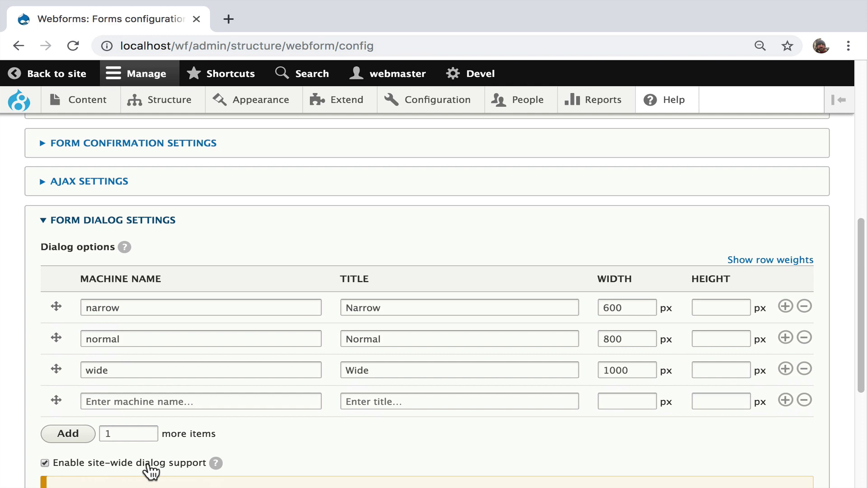
scroll(265, 343, "down", 5)
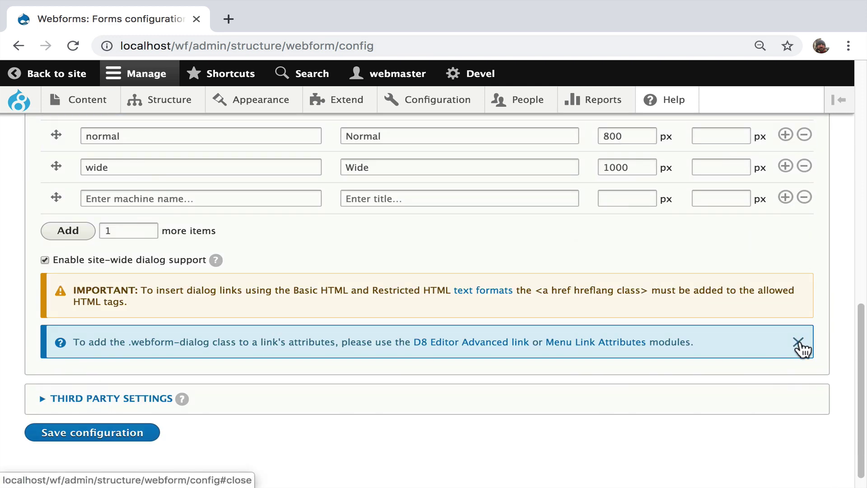
left_click(139, 338)
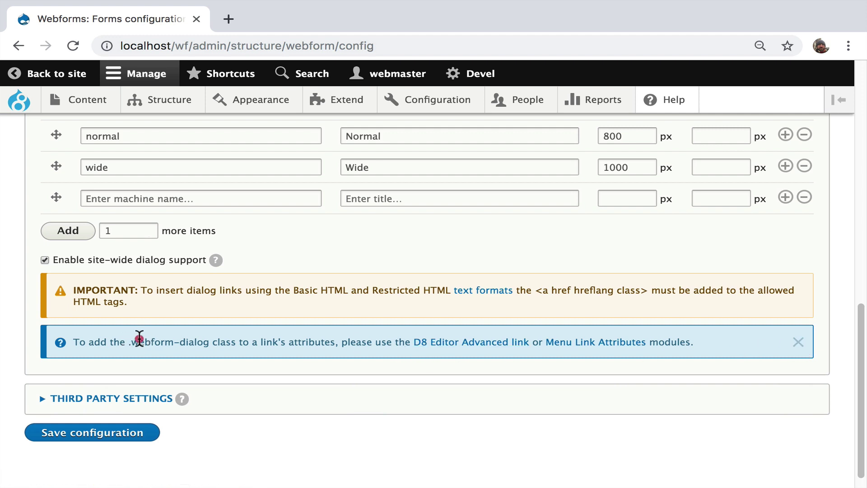
left_click_drag(139, 337, 237, 342)
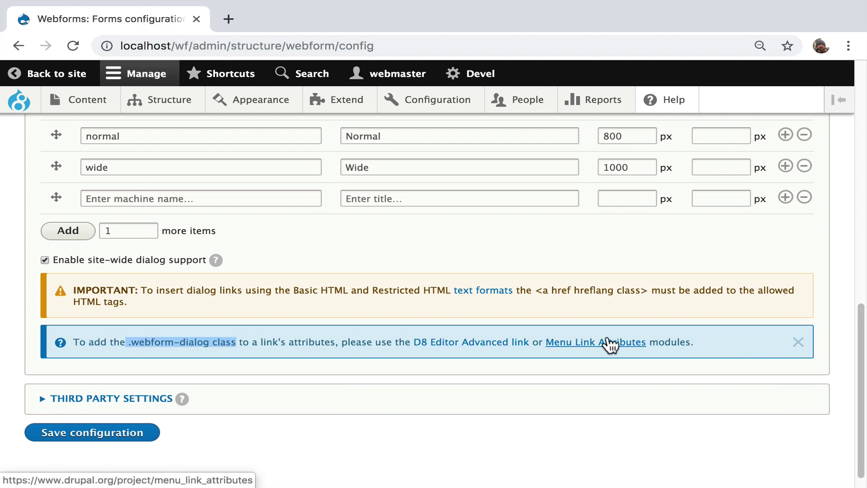
left_click(799, 342)
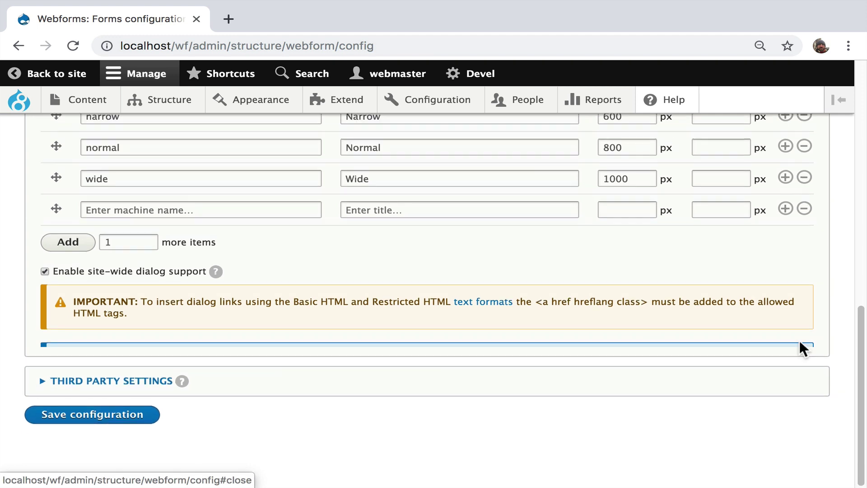
left_click(123, 420)
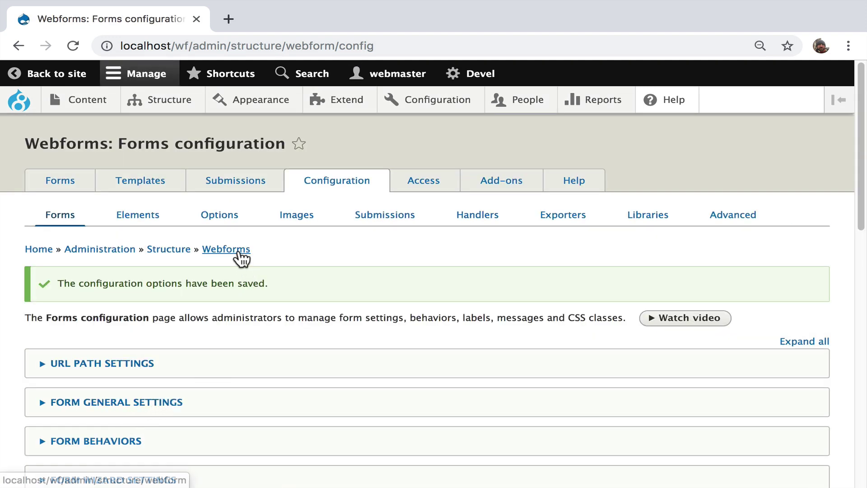
- Open the Contact webform's Settings, collapse all sections, and expand Dialog Settings
left_click(239, 251)
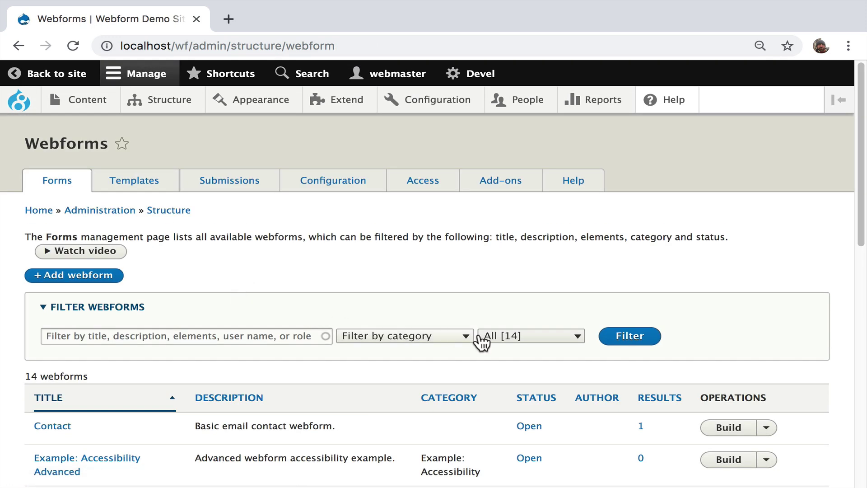
left_click(767, 429)
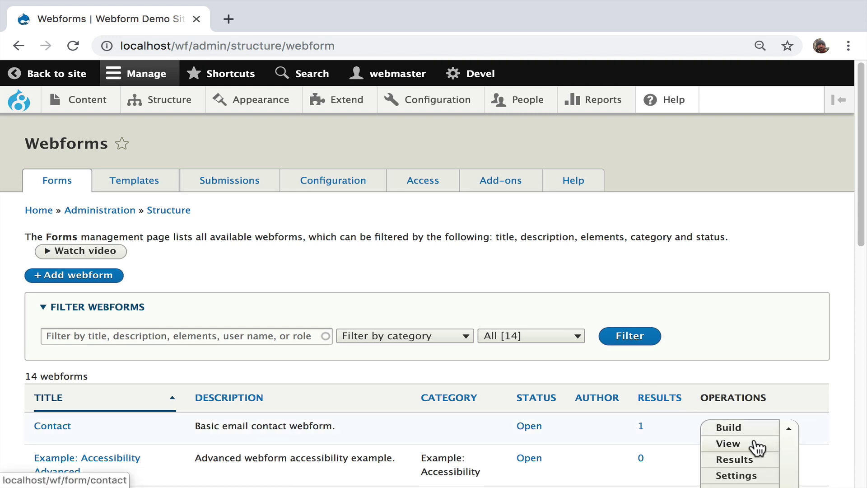
left_click(742, 474)
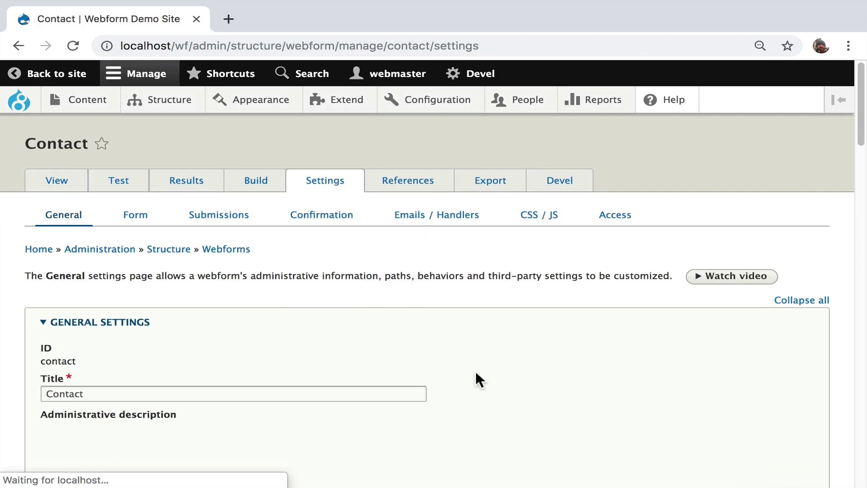
left_click(799, 302)
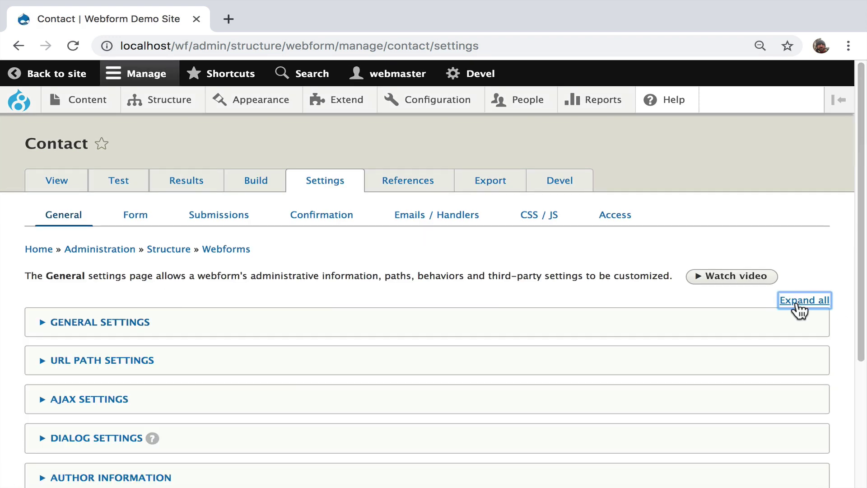
scroll(391, 296, "down", 1)
scroll(392, 296, "down", 3)
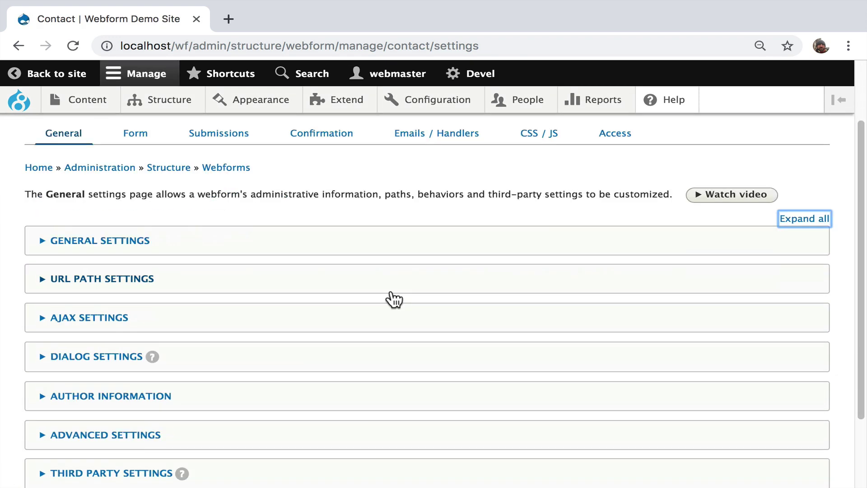
left_click(262, 361)
scroll(262, 361, "down", 5)
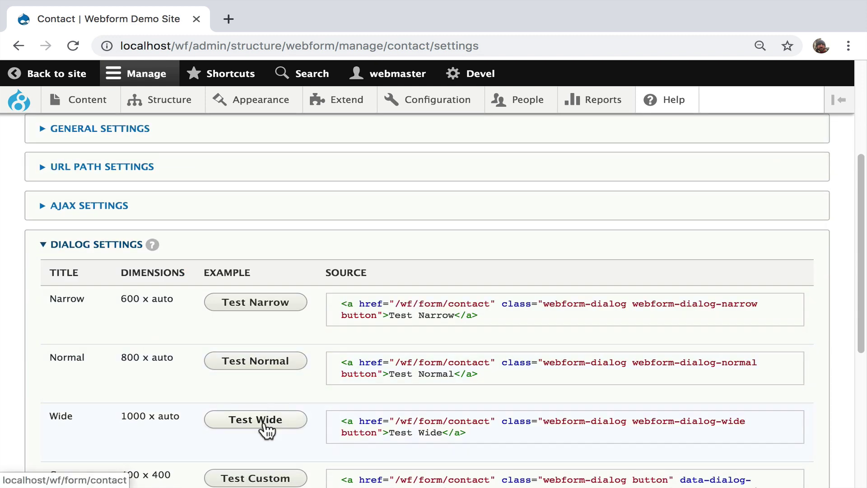
left_click(276, 365)
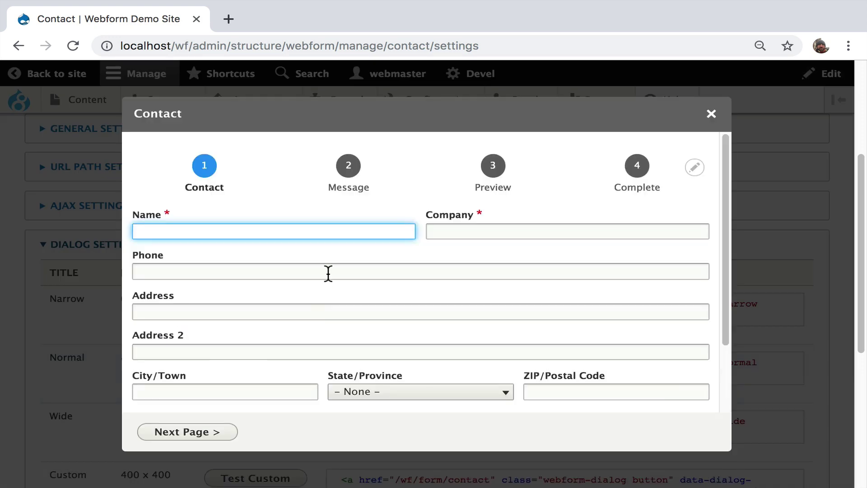
left_click(210, 434)
left_click(239, 273)
type("zXz")
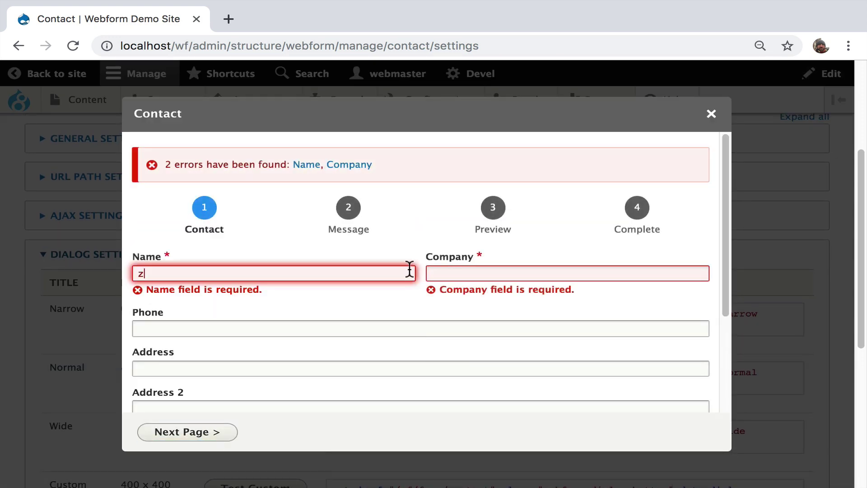
left_click(454, 269)
left_click(204, 434)
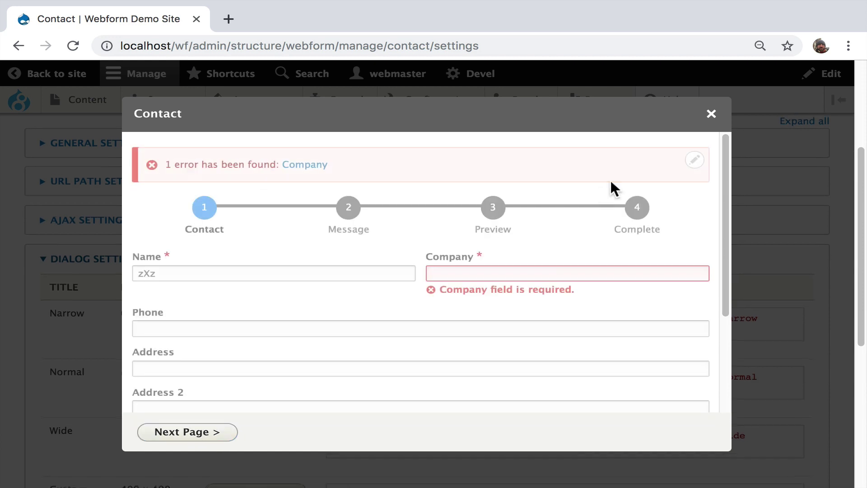
left_click(707, 117)
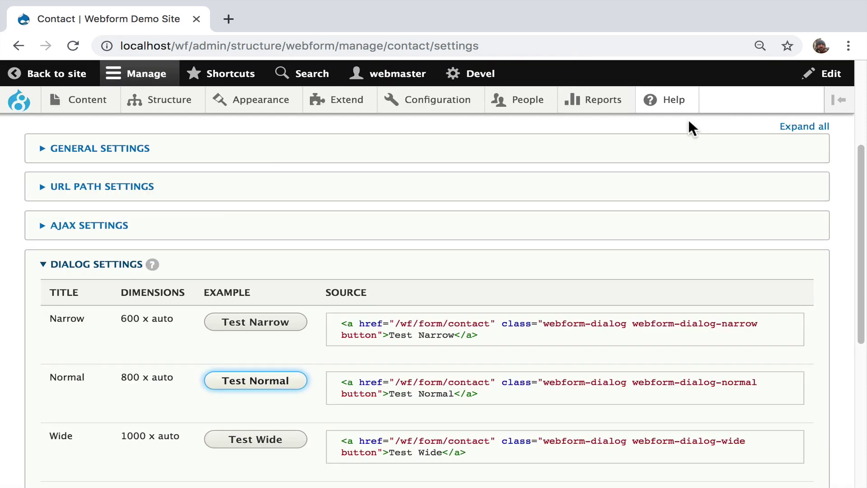
- Select and copy the Normal dialog example's link code
left_click_drag(481, 338, 372, 335)
left_click_drag(497, 398, 337, 376)
key("super+c")
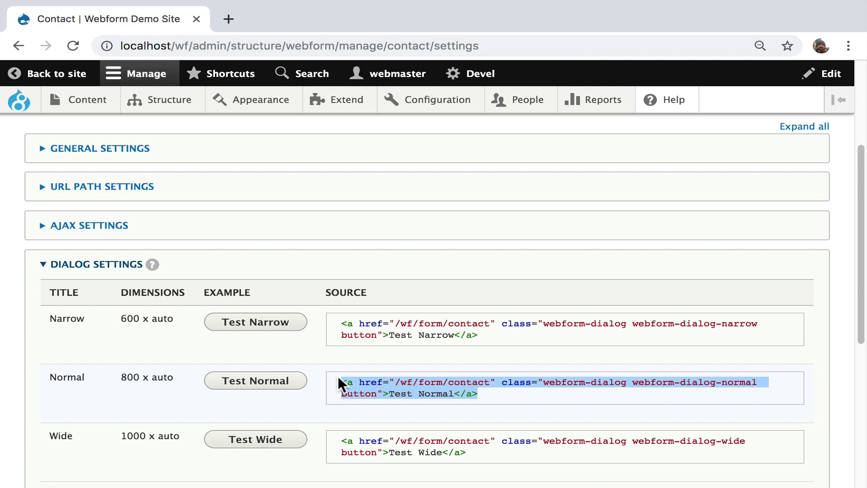
scroll(390, 354, "up", 4)
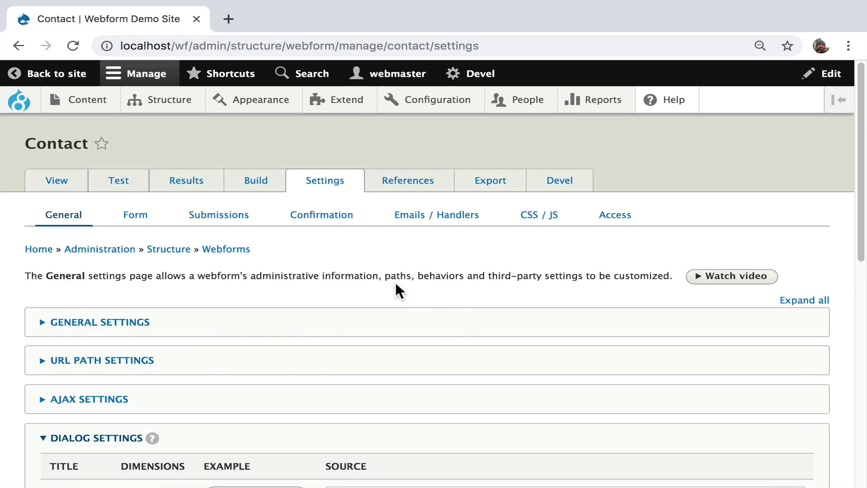
- Go to Block layout's Custom block library
mouse_move(160, 110)
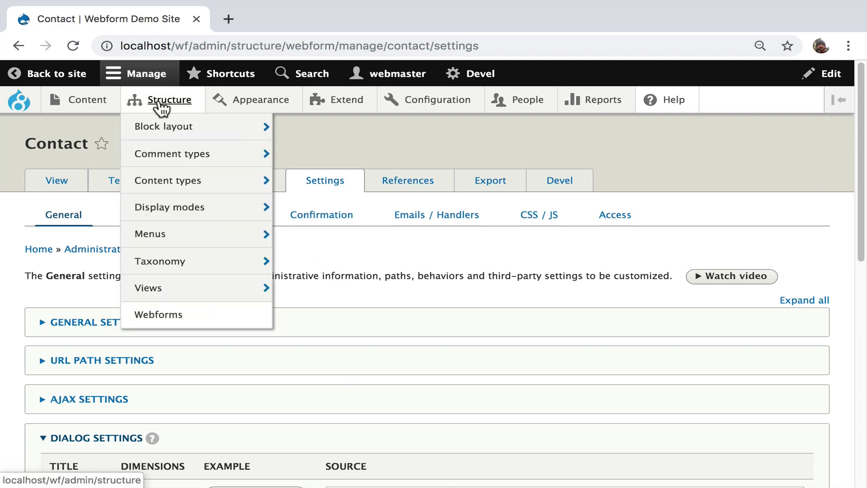
mouse_move(168, 129)
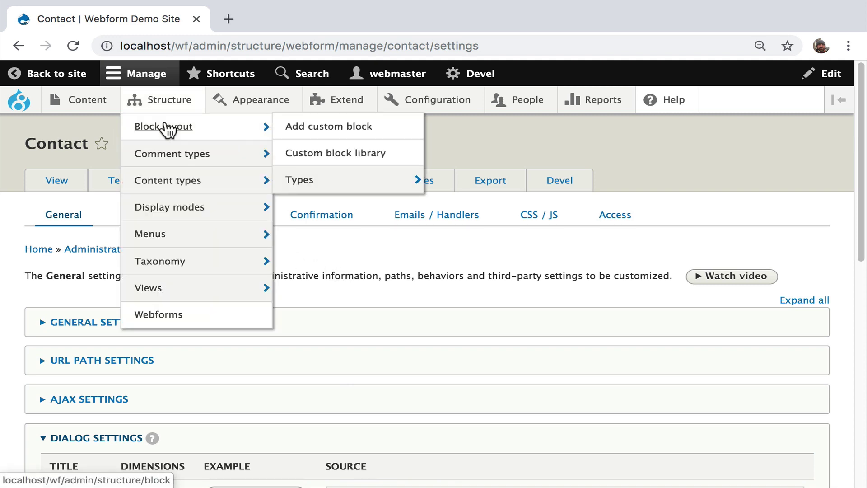
left_click(168, 129)
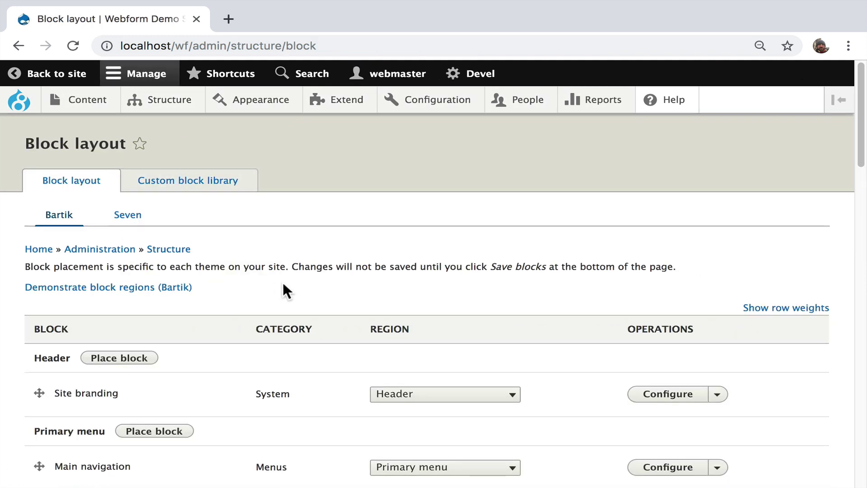
left_click(211, 182)
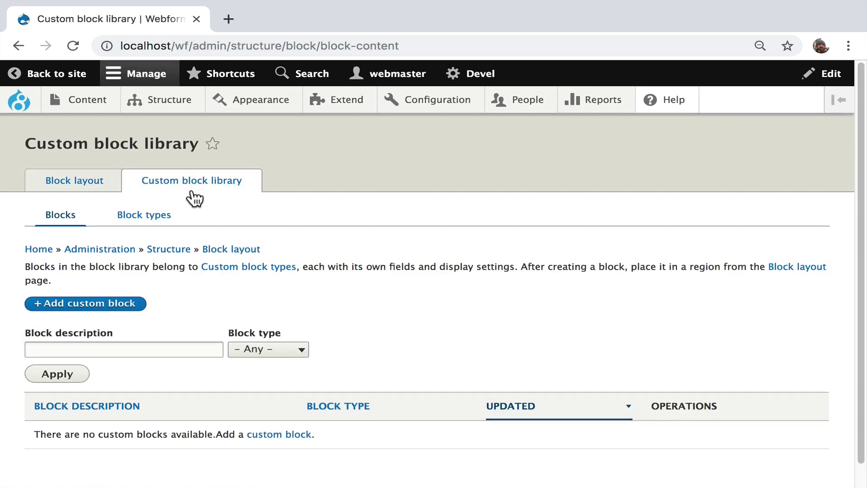
- Start a new custom block described as Contact, with its body in Full HTML format
left_click(81, 304)
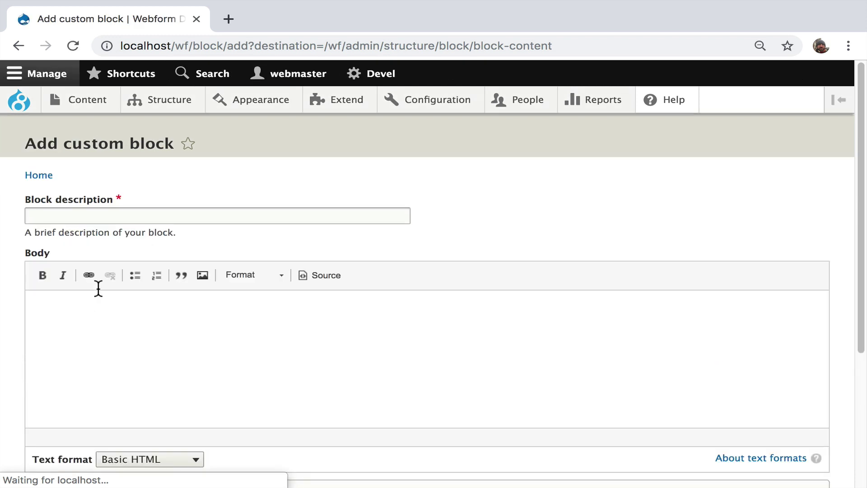
left_click(107, 216)
type("We")
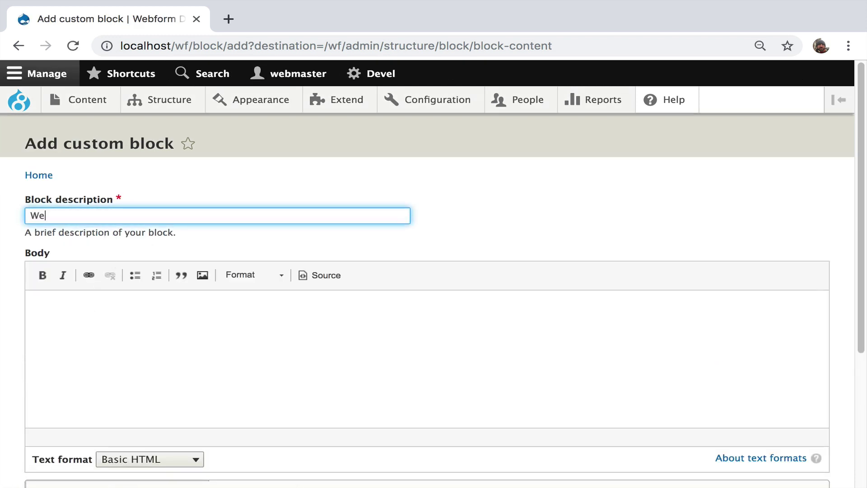
type("Contact")
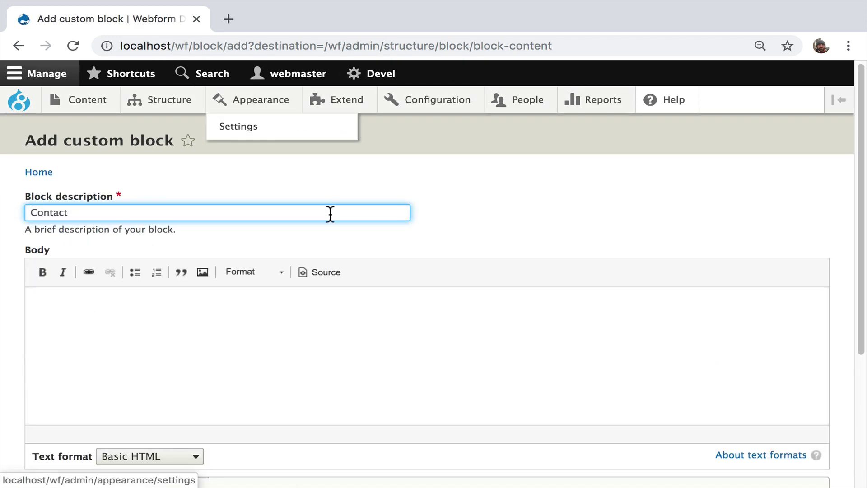
left_click(149, 456)
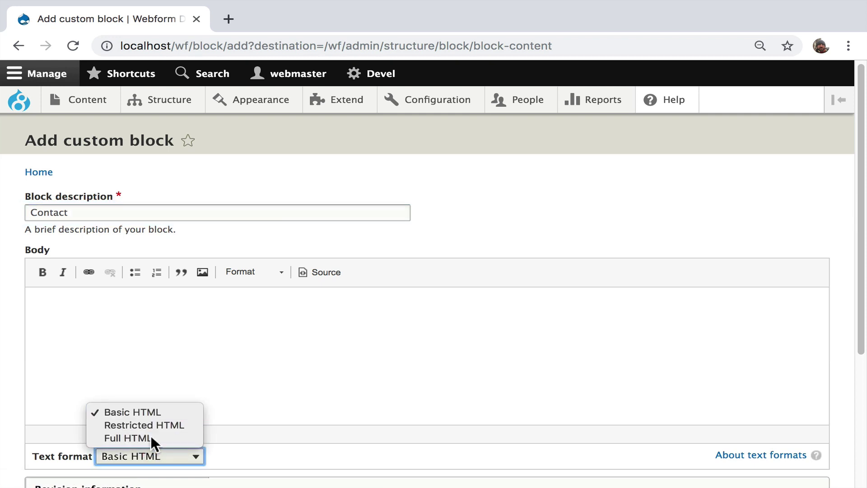
left_click(151, 437)
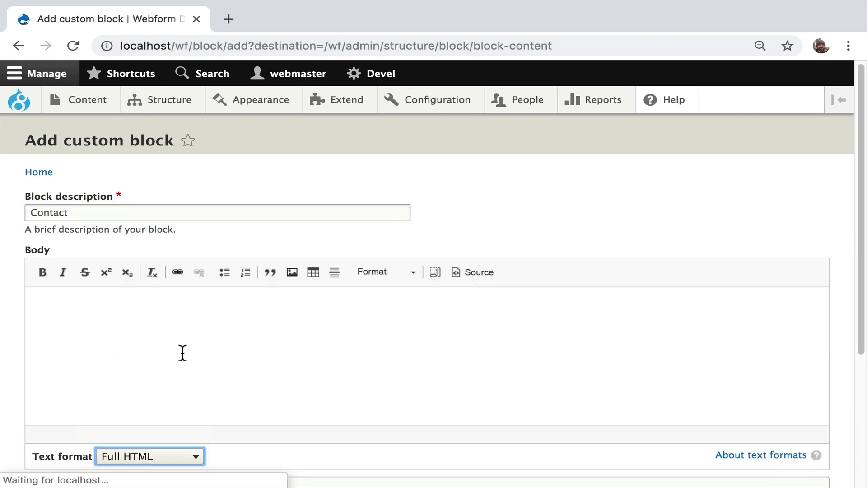
- Paste the Normal dialog link code into the body's HTML source and save the block
left_click(493, 273)
key("super+v")
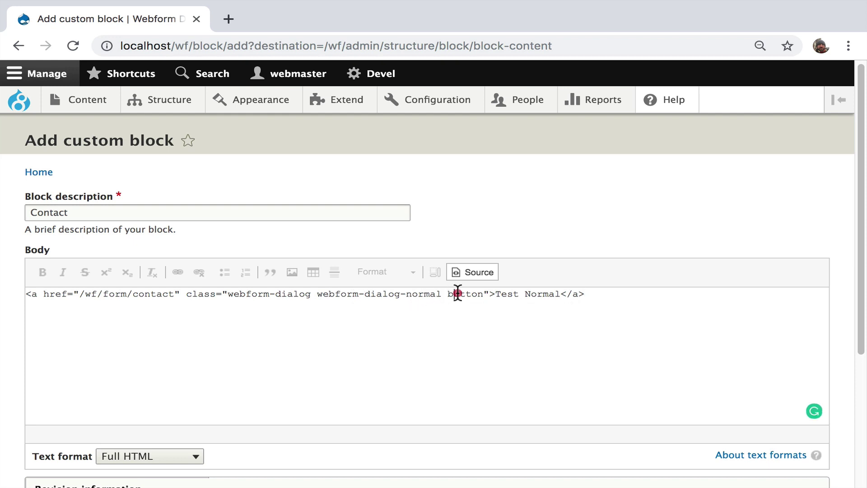
left_click(472, 294)
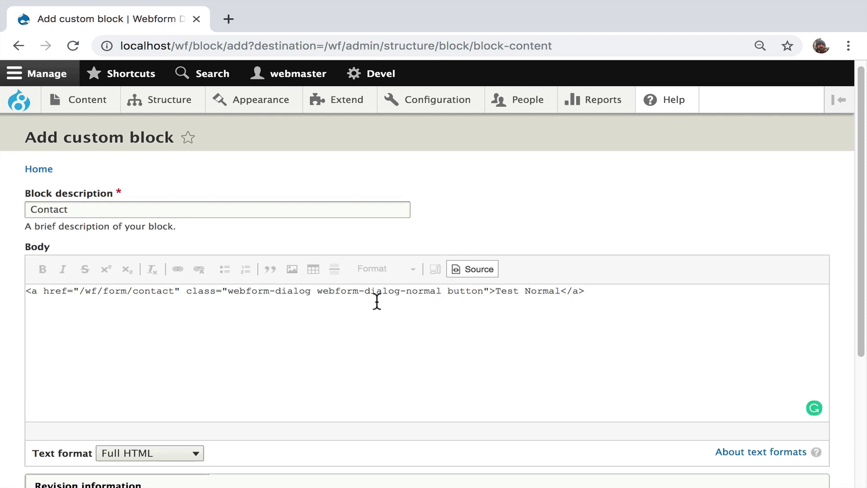
left_click(475, 269)
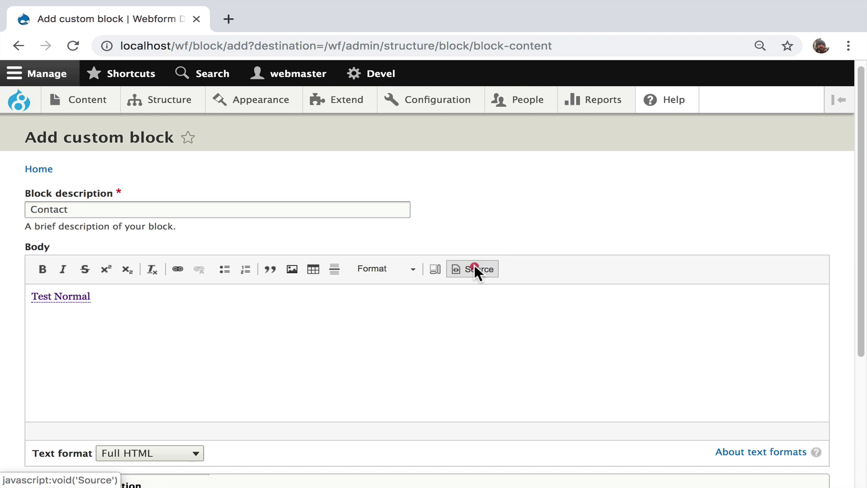
left_click(475, 269)
scroll(173, 389, "down", 3)
scroll(172, 387, "down", 3)
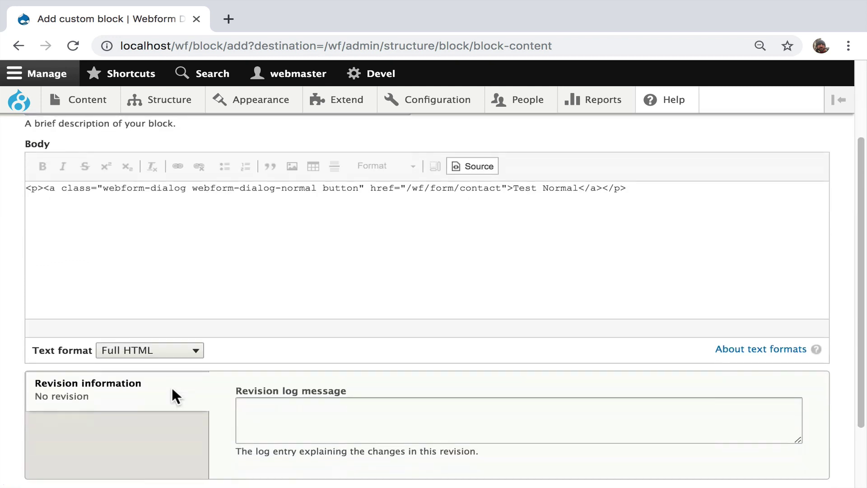
left_click(58, 418)
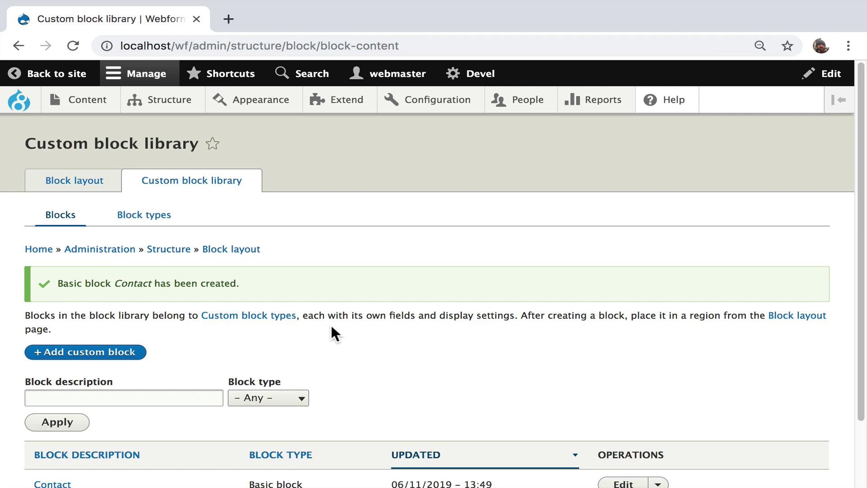
- Place the Contact custom block in the Footer fifth region of the block layout
left_click(64, 180)
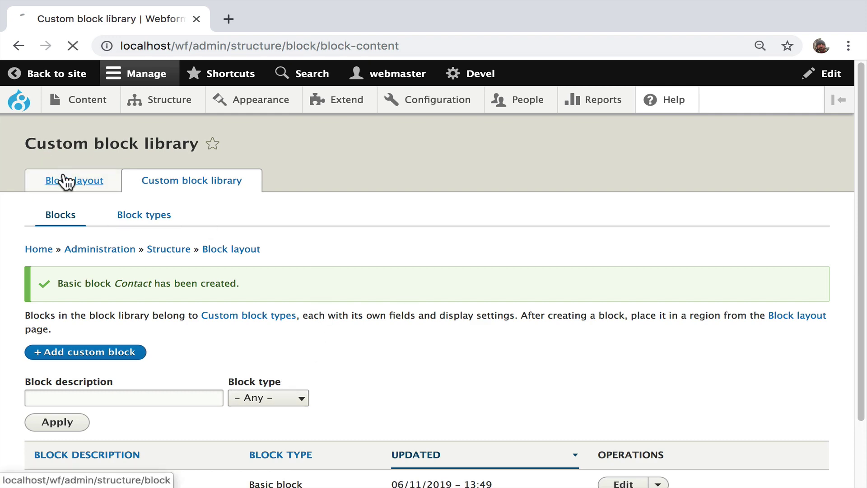
scroll(388, 303, "down", 5)
scroll(365, 302, "down", 10)
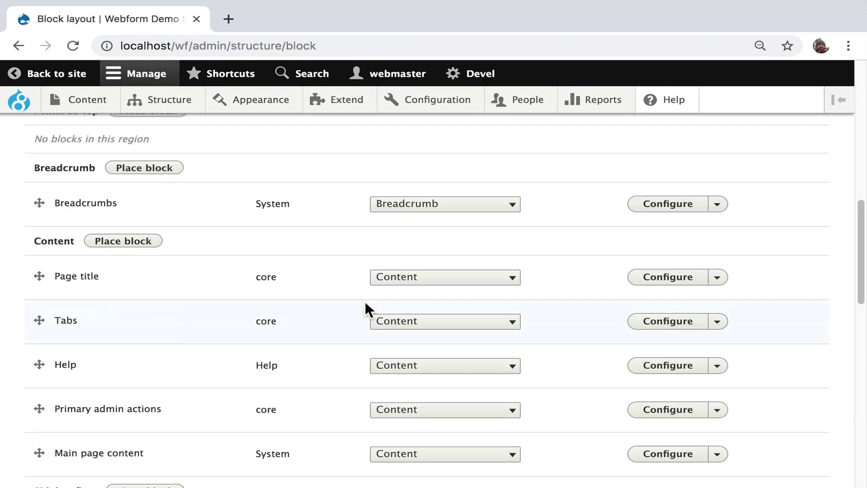
scroll(365, 303, "down", 8)
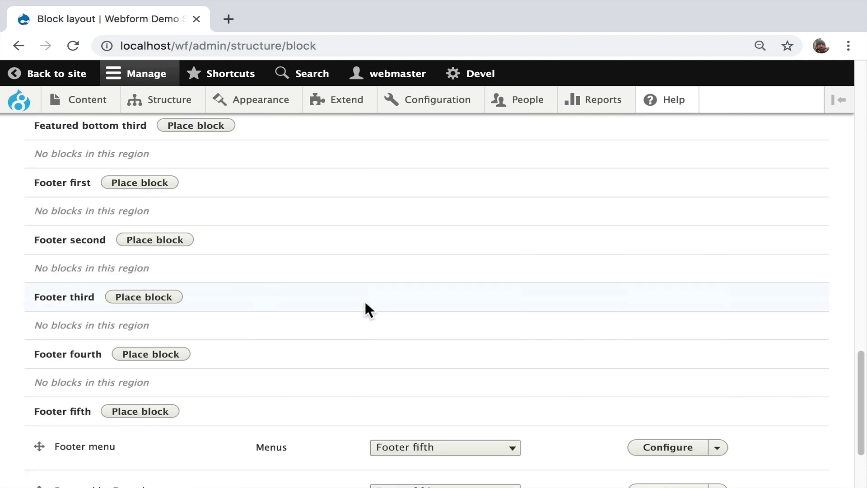
scroll(365, 310, "down", 2)
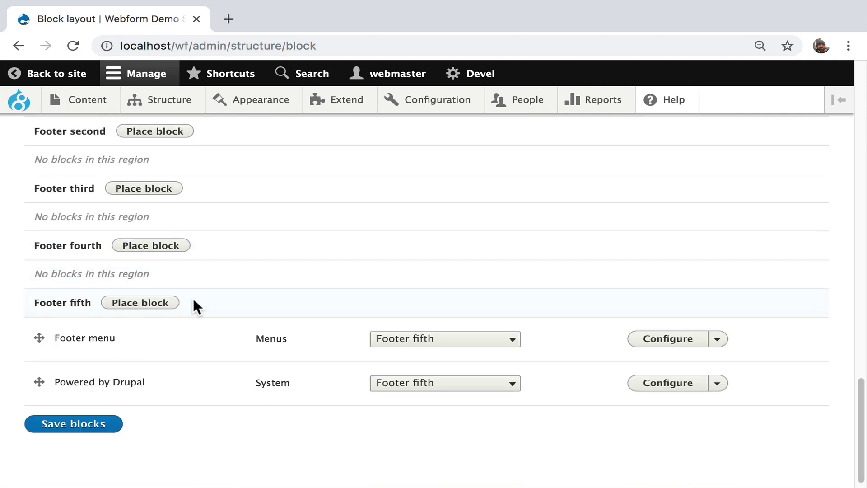
left_click(156, 309)
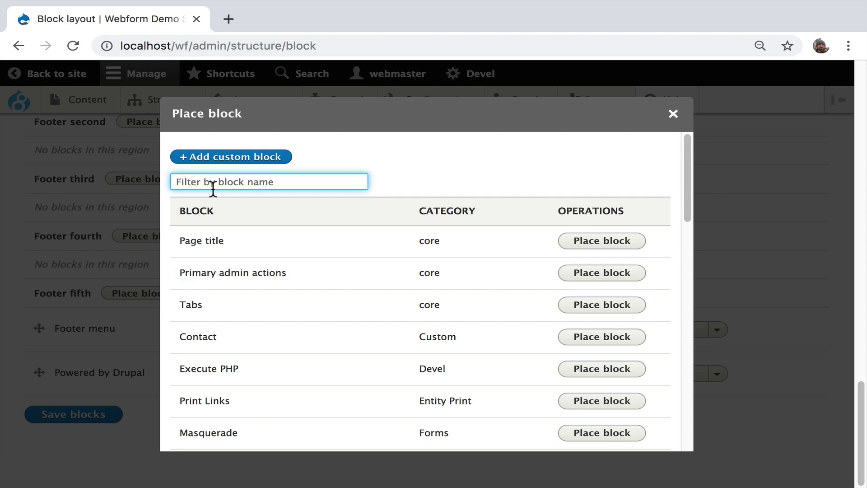
type("Contact")
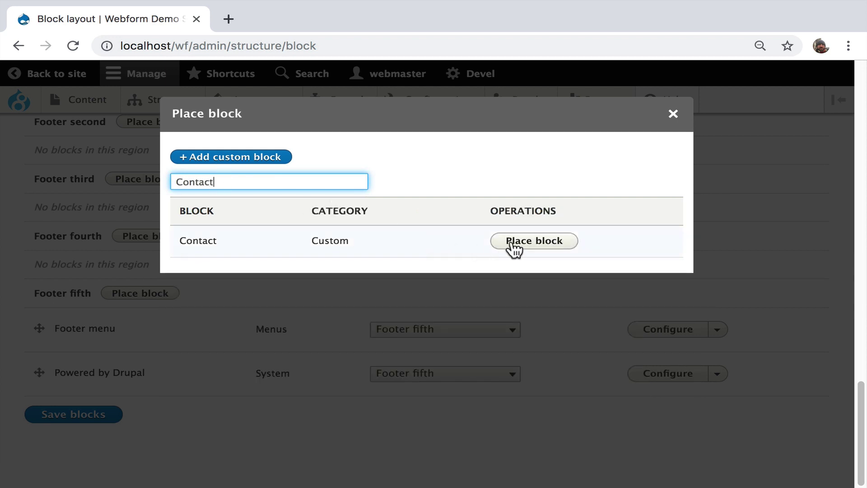
left_click(513, 246)
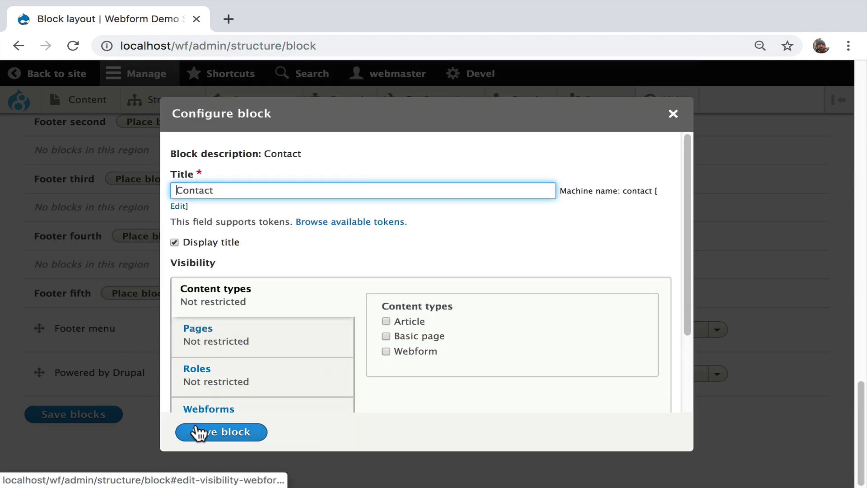
- Save the Contact block's settings and the updated block layout
left_click(213, 433)
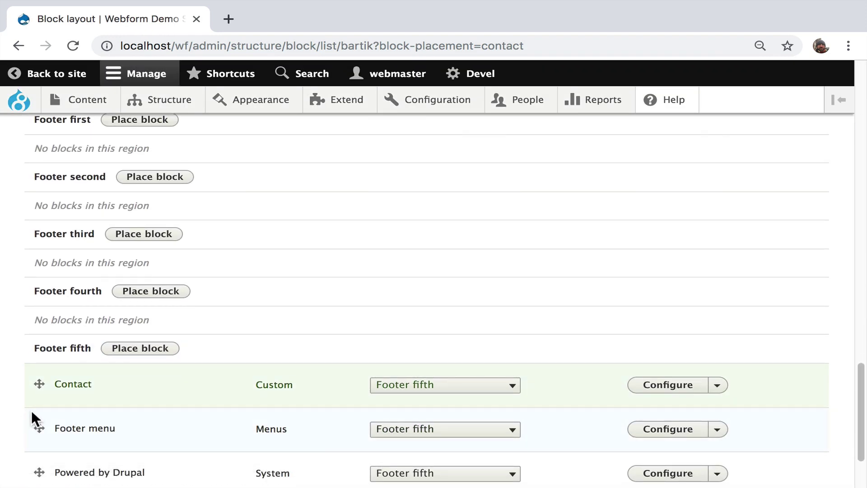
scroll(50, 407, "down", 2)
left_click(68, 414)
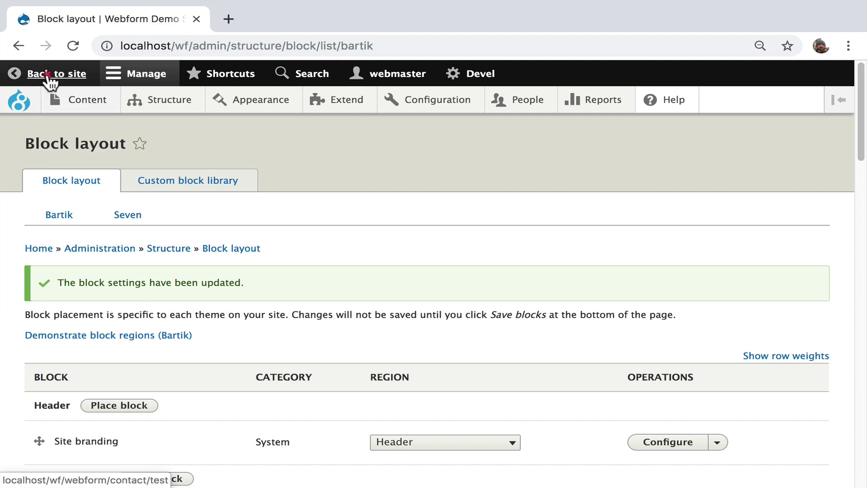
- Return from the admin pages to the site and try the footer Contact link
left_click(48, 75)
scroll(369, 177, "down", 3)
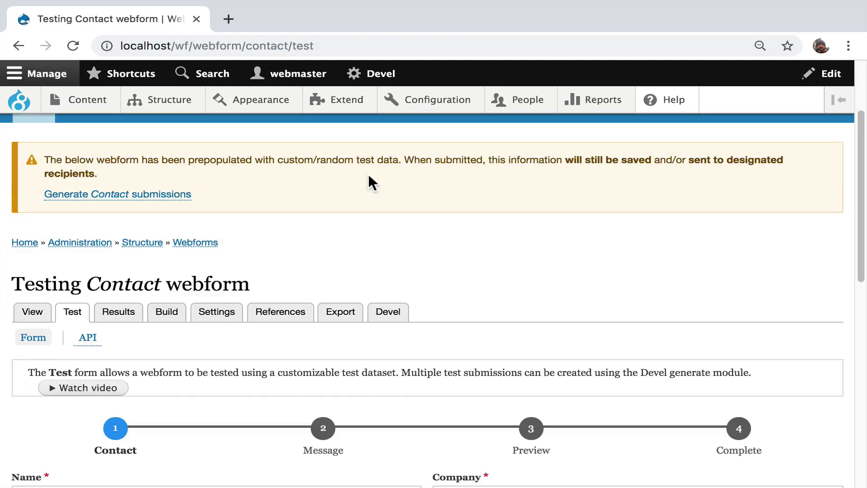
scroll(368, 174, "down", 10)
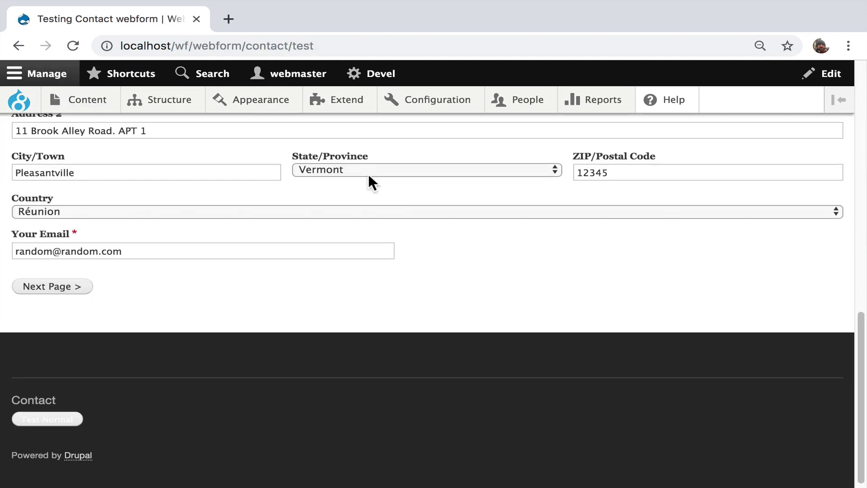
left_click(56, 418)
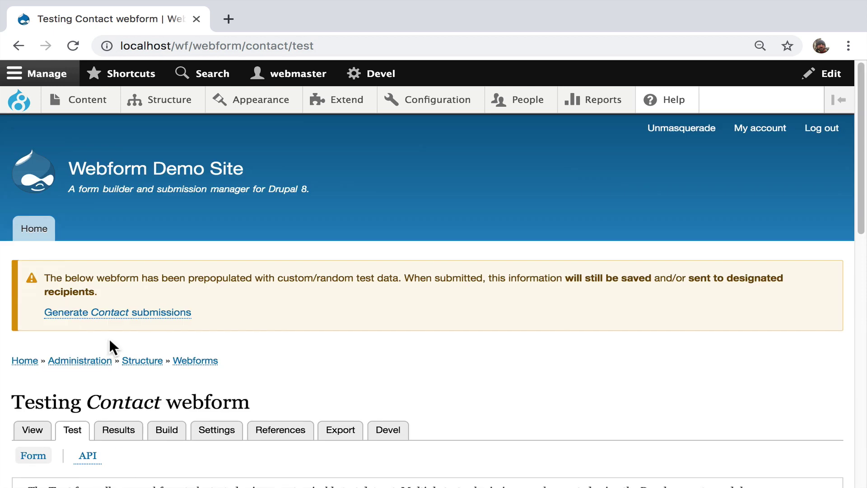
- From the home page footer, open the Contact form in a popup dialog
left_click(27, 361)
scroll(463, 292, "down", 10)
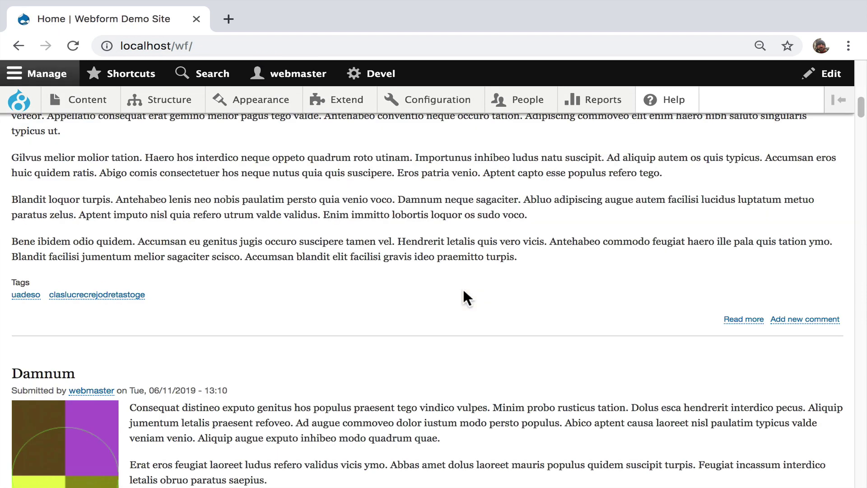
scroll(463, 290, "down", 15)
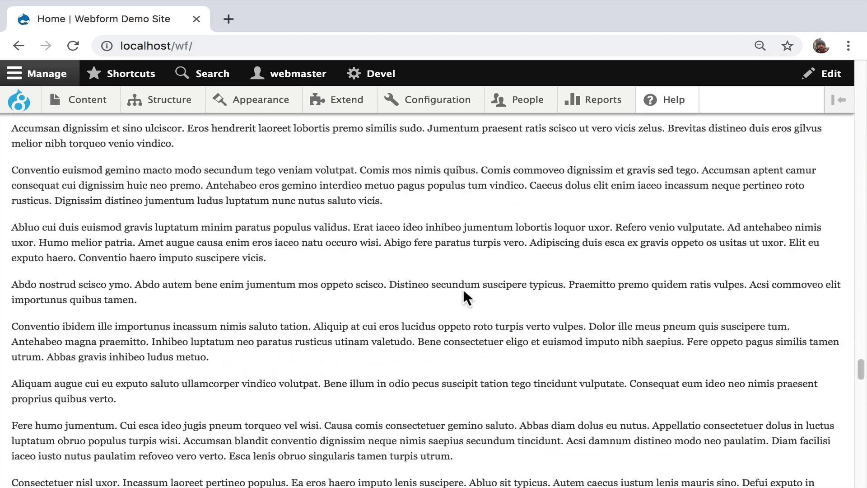
scroll(463, 293, "down", 10)
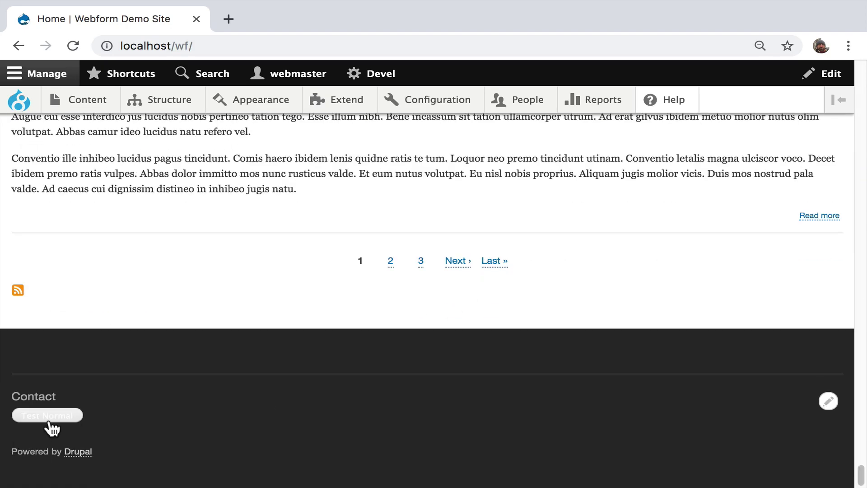
left_click(51, 419)
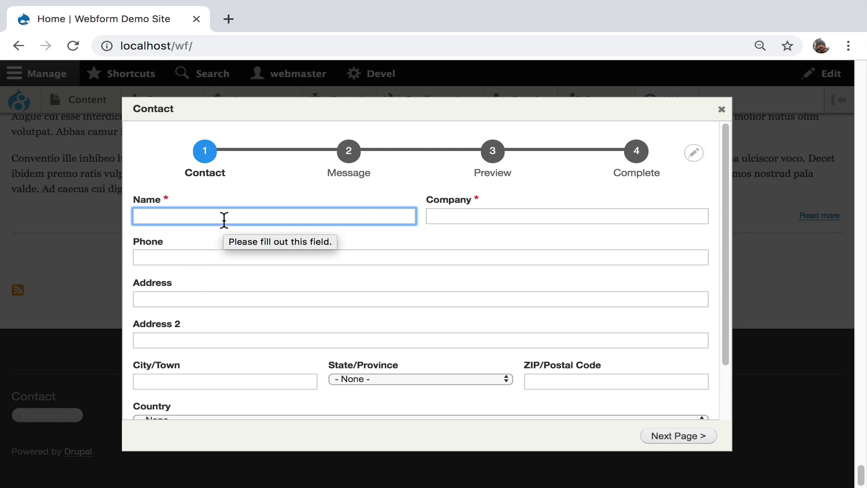
- Autofill the contact details from a saved entry and continue to the Message step
type("Ja")
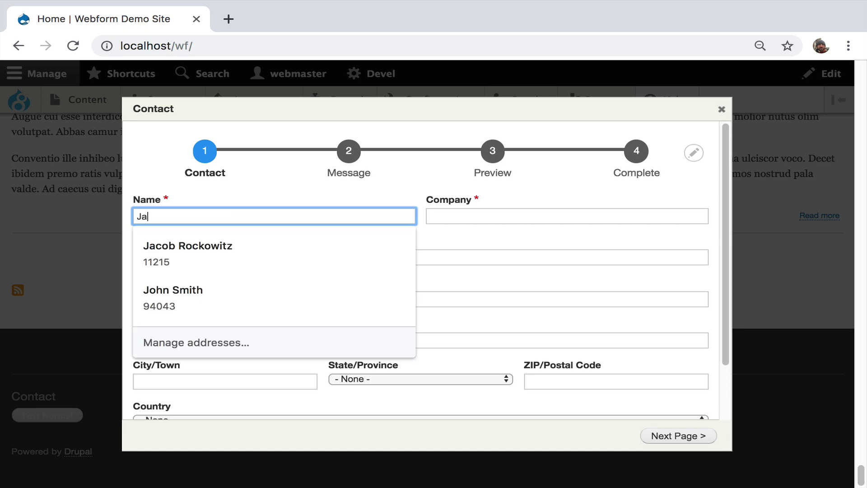
key("Down")
key("Return")
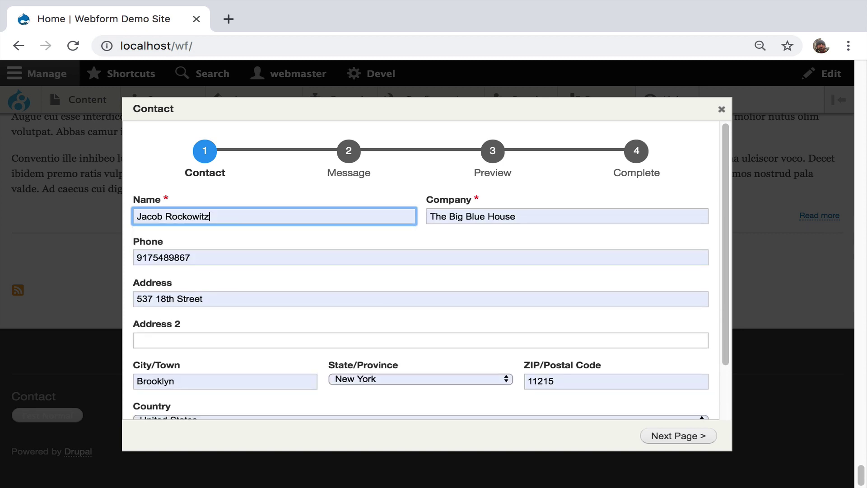
left_click(663, 437)
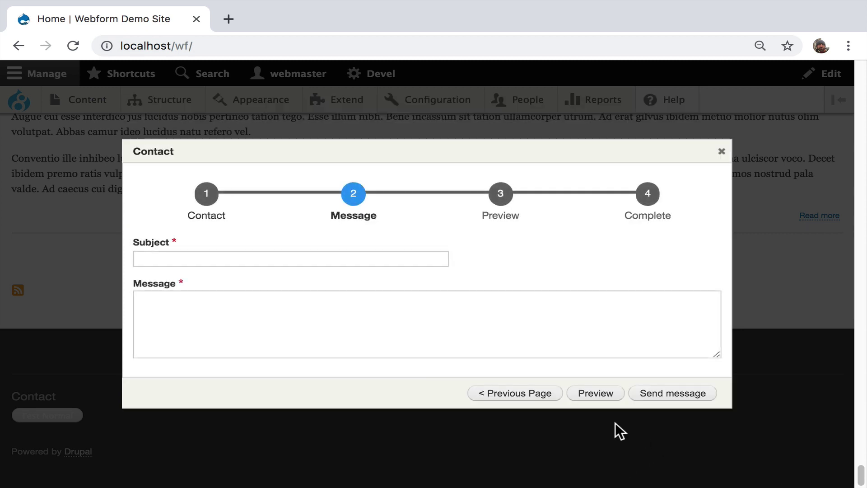
- Enter subject 'sadsdasd' and message 'asdasd', then preview the submission
left_click(233, 258)
type("sadsdasd")
key("Tab")
type("asdasd")
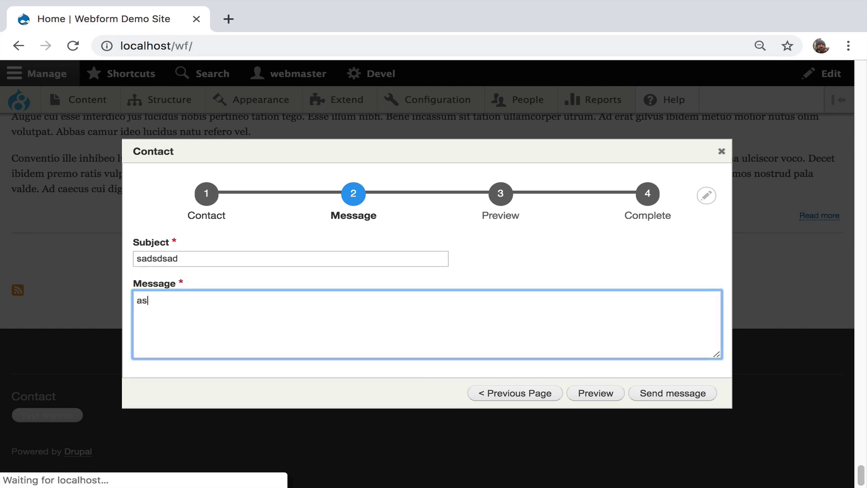
left_click(594, 393)
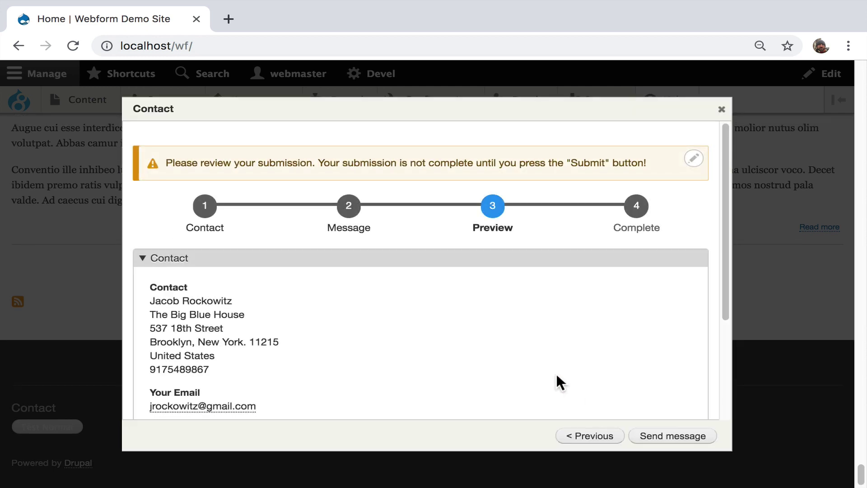
scroll(534, 345, "down", 3)
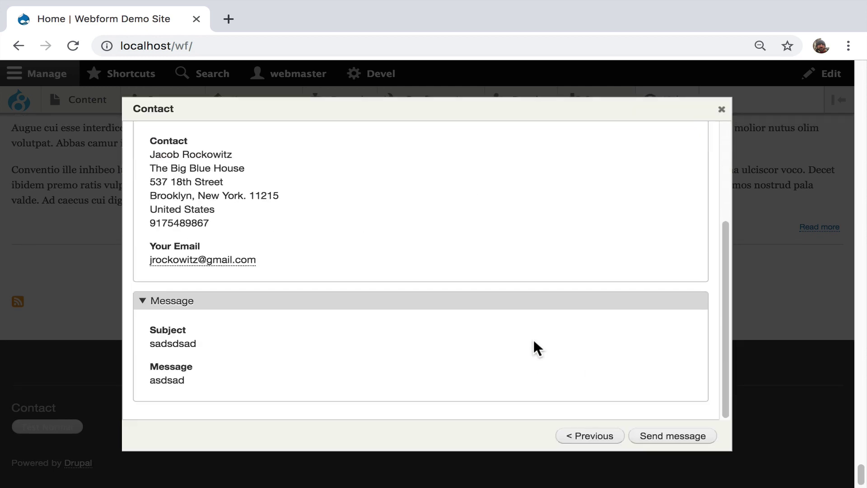
- Send the Contact message, then advance the presentation to slide 61, 'Keep it Simple'
left_click(663, 436)
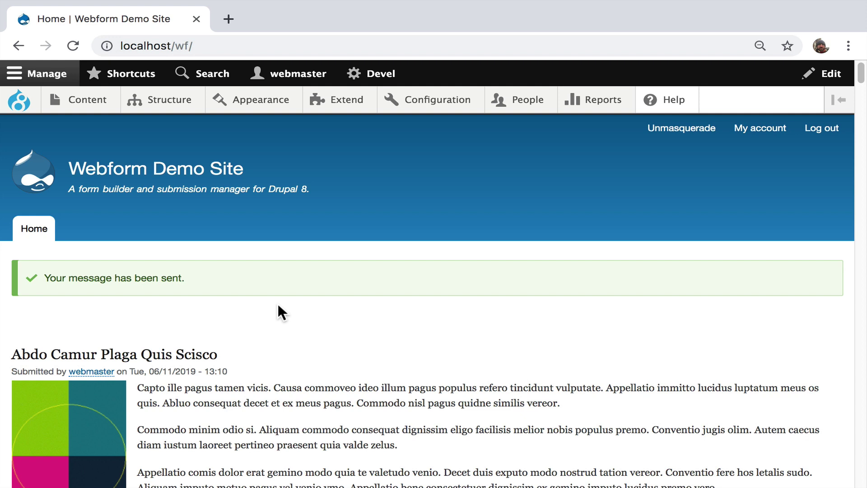
key("ctrl+Right")
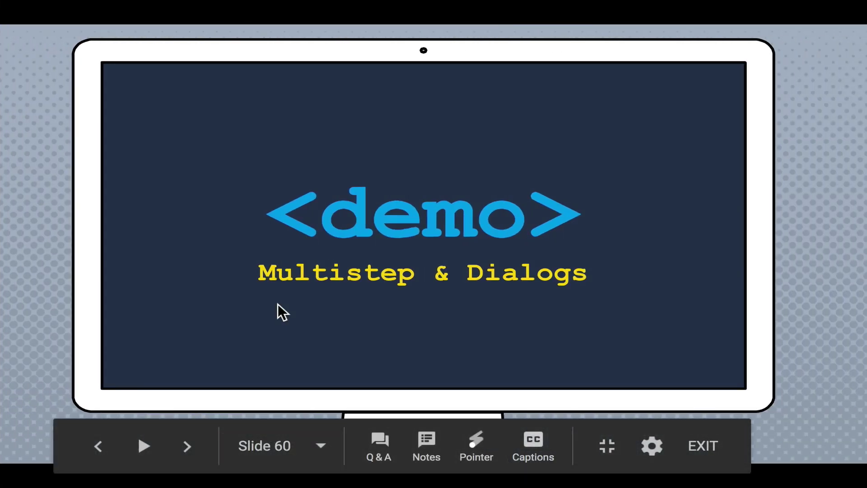
key("Right")
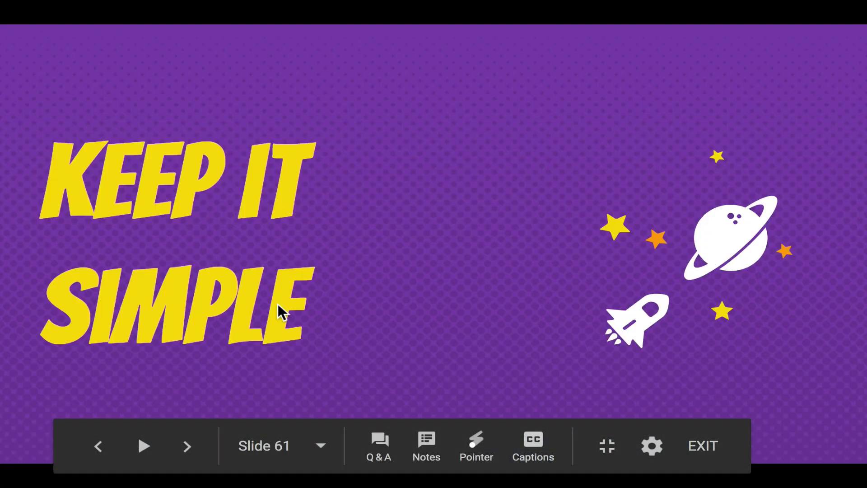